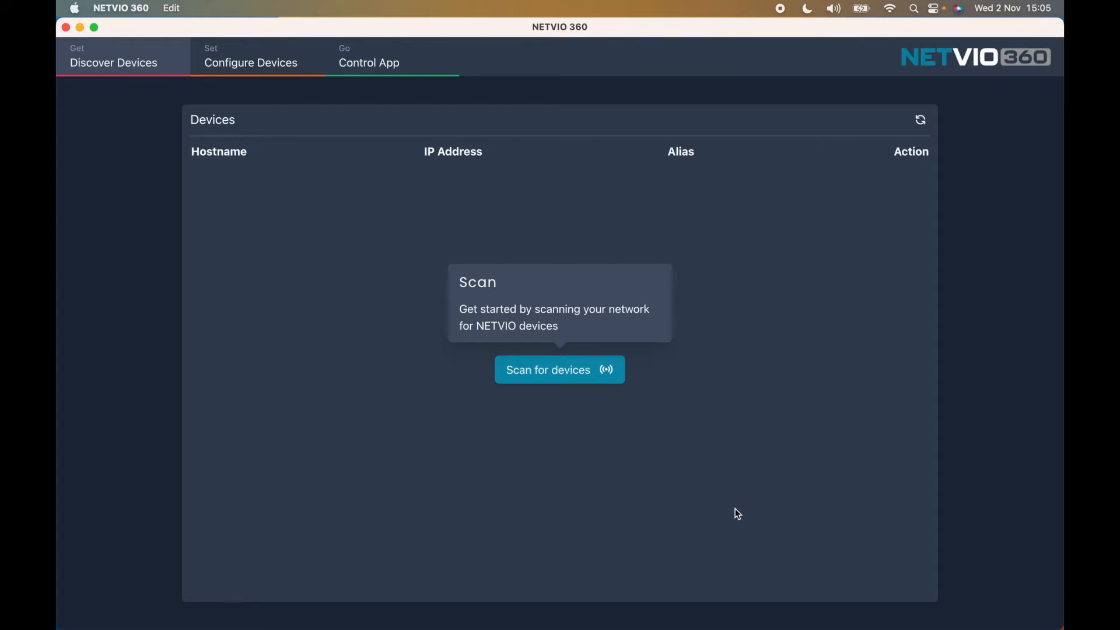
- Scan the network and start configuring controller IP-JP4-CL-10-1CAE3E5001EF
{"action": "left_click", "coordinate": [563, 378]}
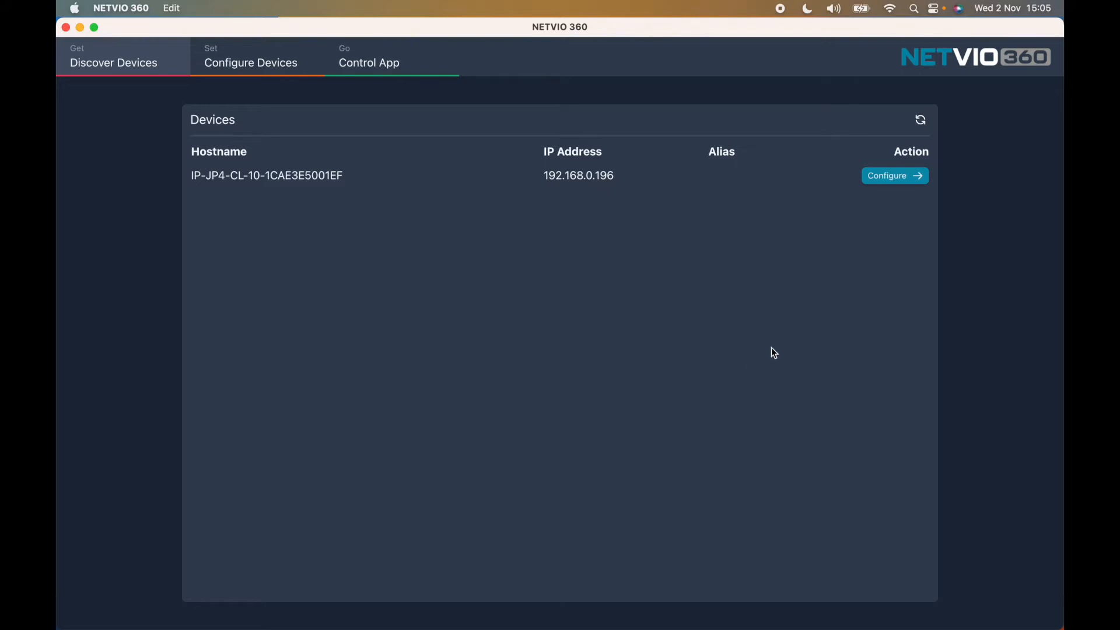
{"action": "left_click", "coordinate": [918, 182]}
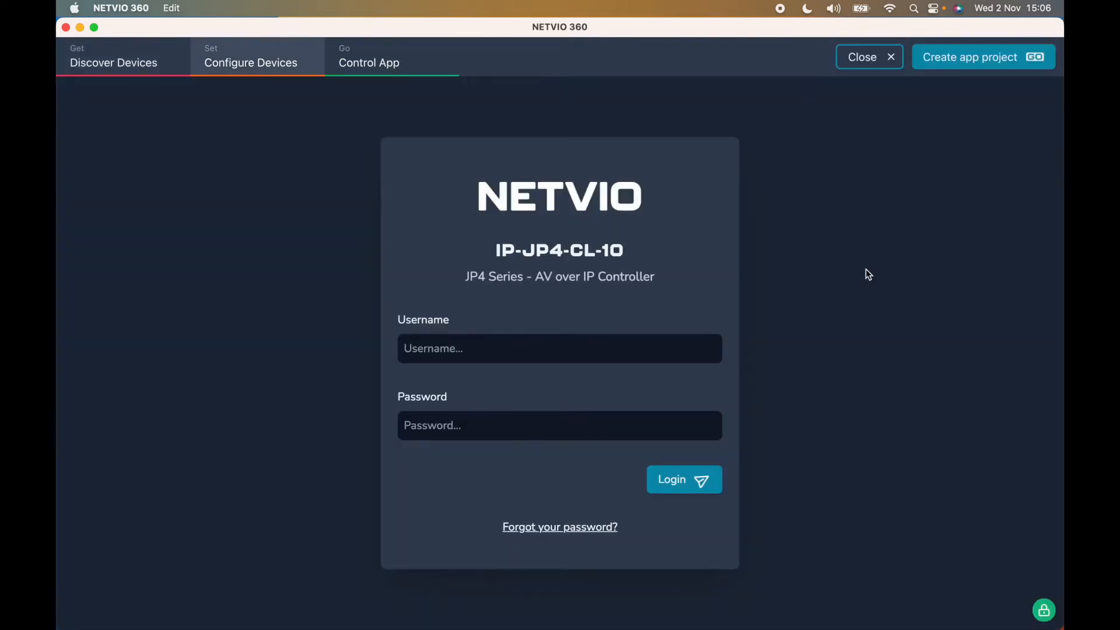
- Log in to the controller with the account username and password
{"action": "left_click", "coordinate": [556, 348]}
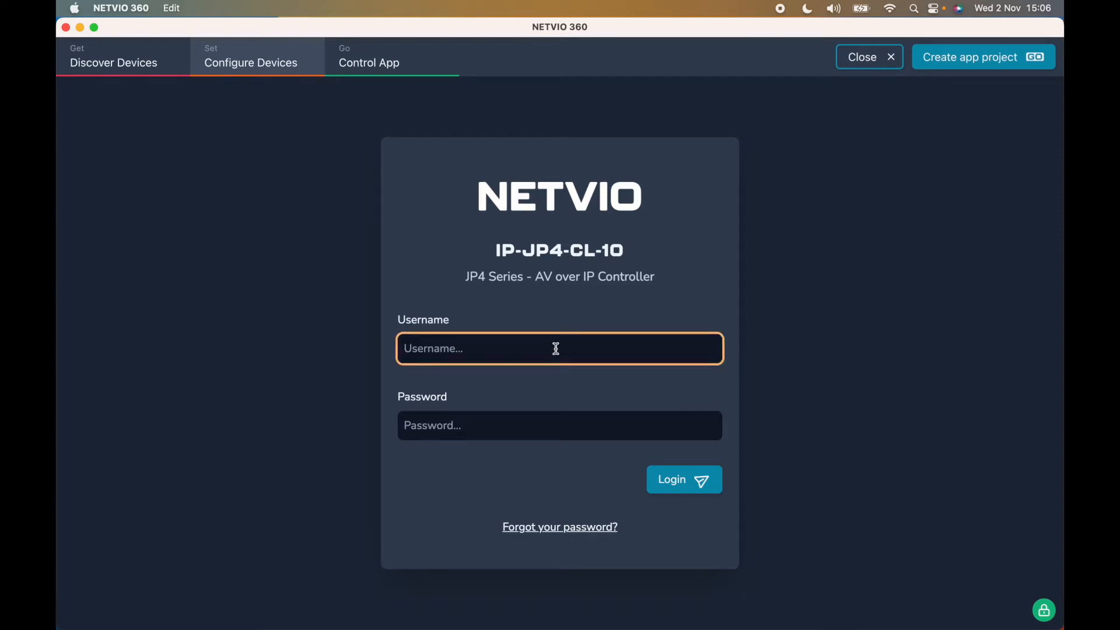
{"action": "type", "text": "admin"}
{"action": "key", "text": "Tab"}
{"action": "type", "text": "*******"}
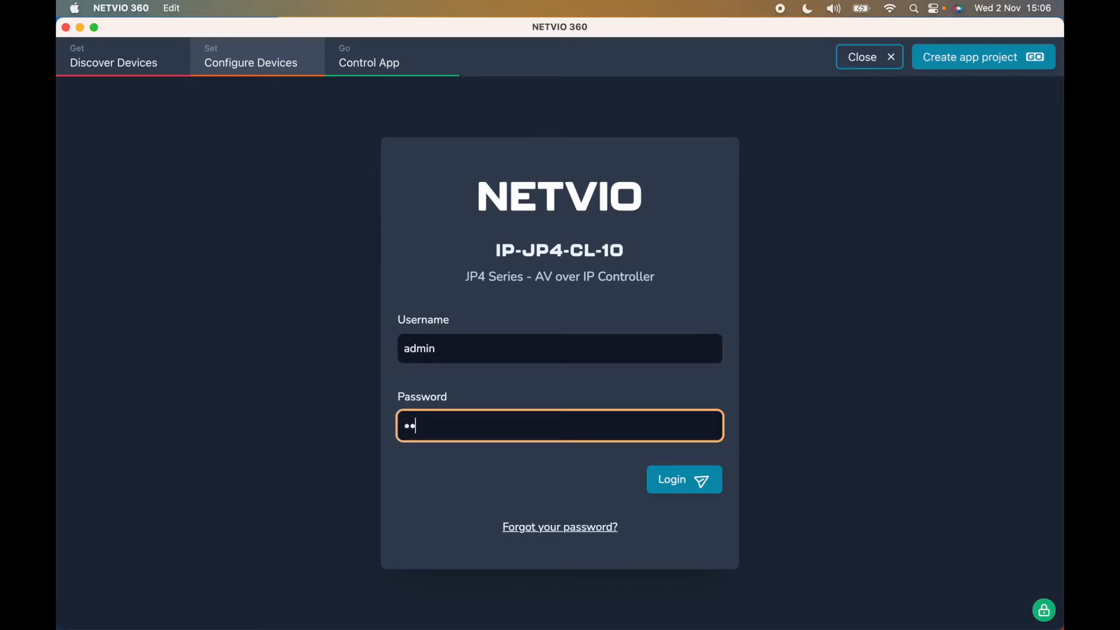
{"action": "type", "text": "*"}
{"action": "key", "text": "Return"}
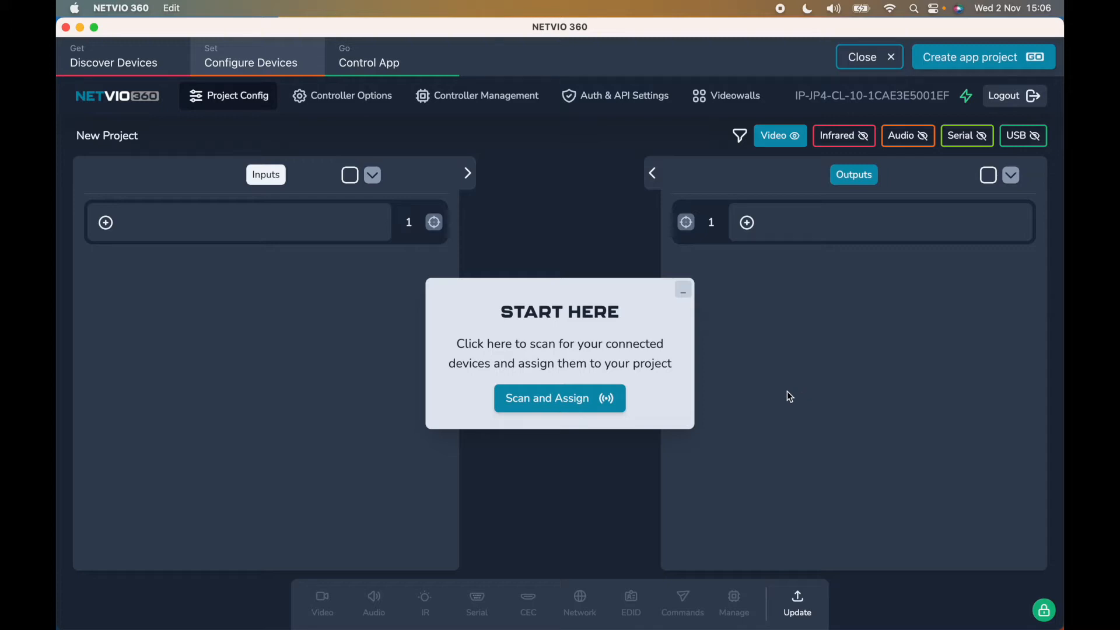
- Run Scan and Assign to add two IP-JP4-TX-10 inputs and two IP-JP4-RX-10 outputs
{"action": "left_click", "coordinate": [570, 402]}
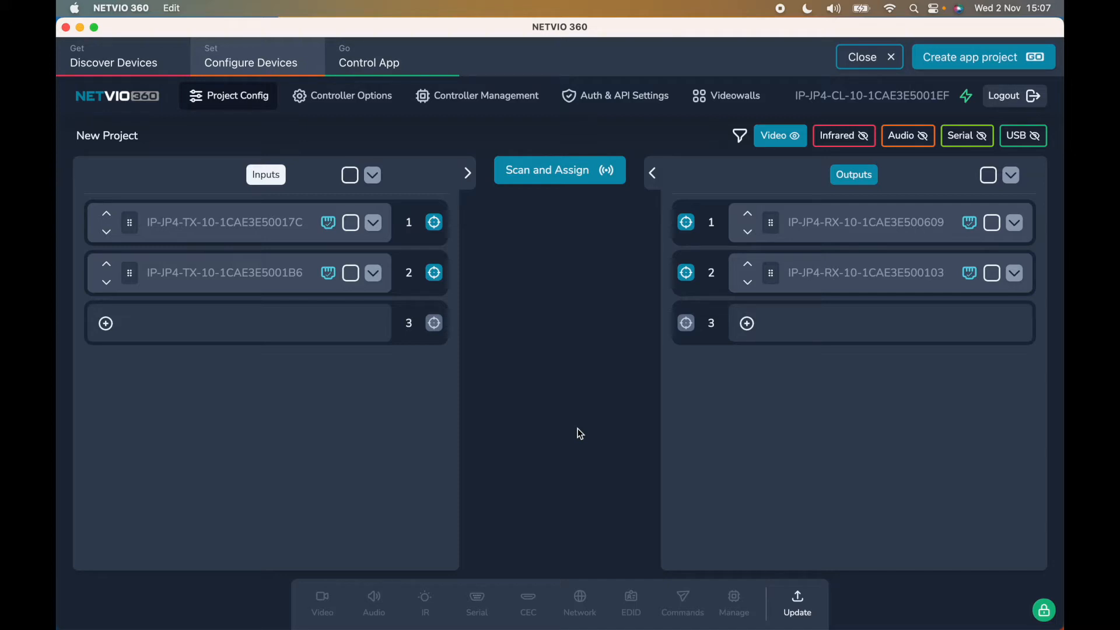
- Expand Input 1, take a preview snapshot of its video, then collapse it
{"action": "left_click", "coordinate": [374, 223]}
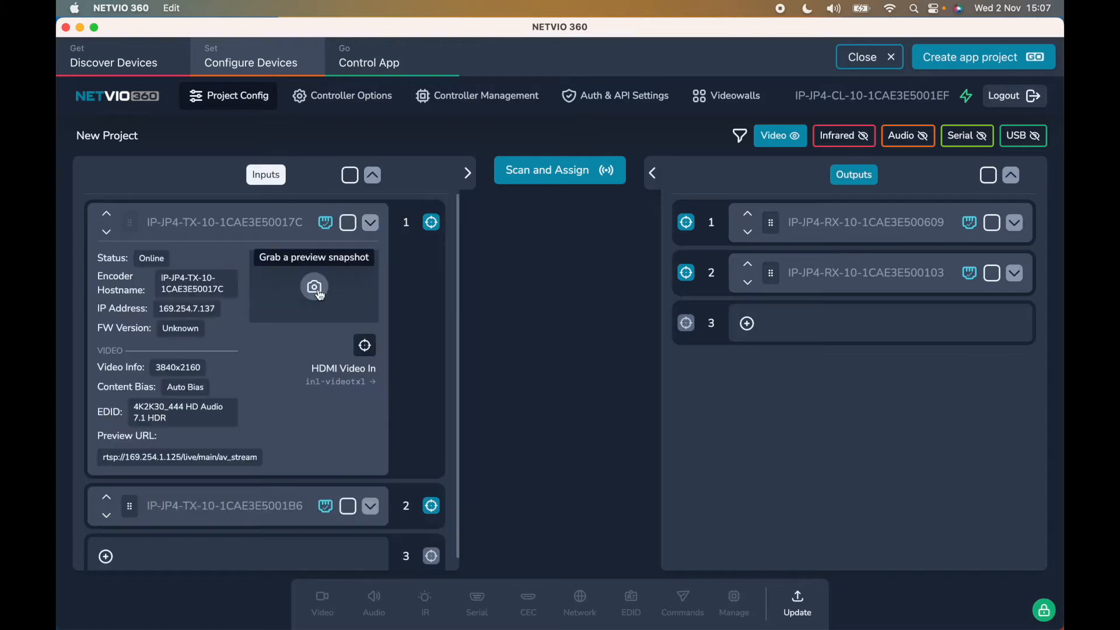
{"action": "left_click", "coordinate": [315, 289]}
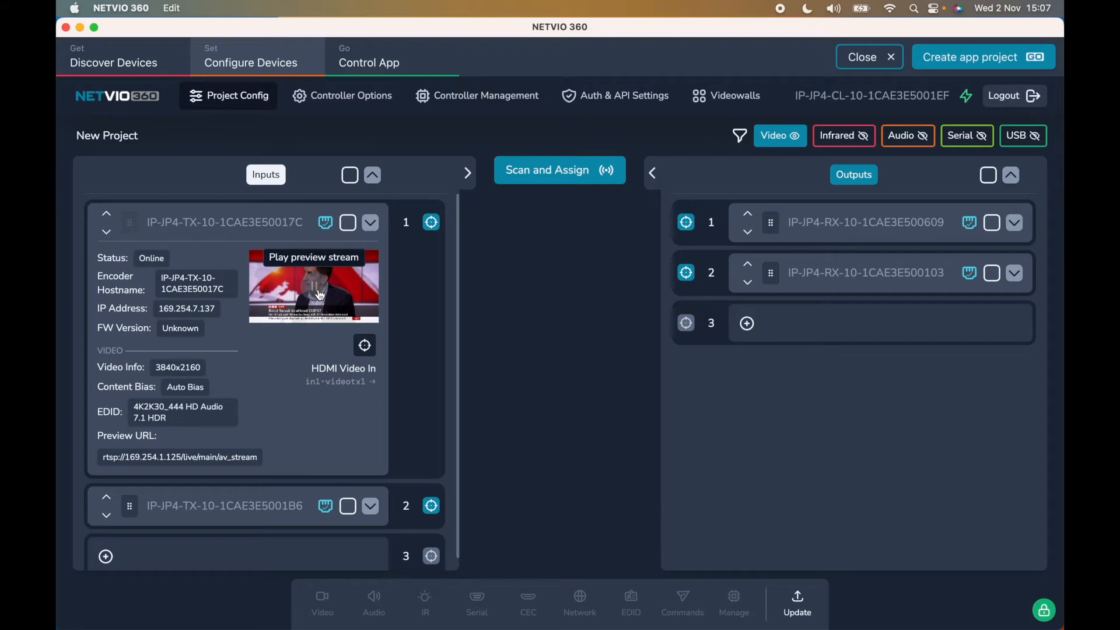
{"action": "left_click", "coordinate": [375, 226]}
- Rename Input 1 to SKYQ and Input 2 to FreeSat
{"action": "double_click", "coordinate": [210, 222]}
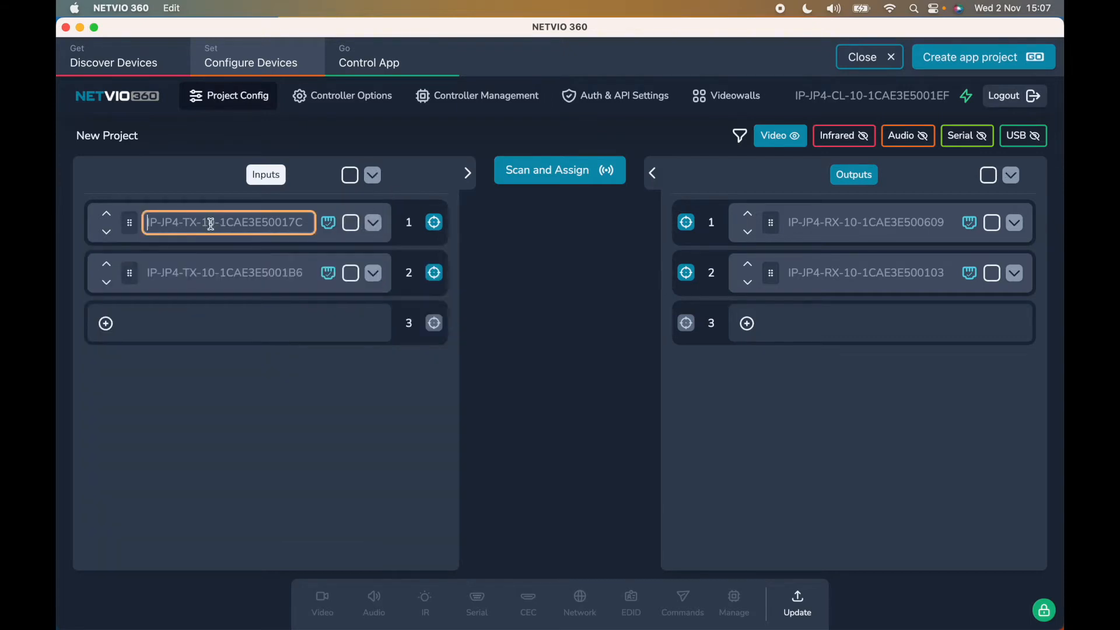
{"action": "type", "text": "SKYQ"}
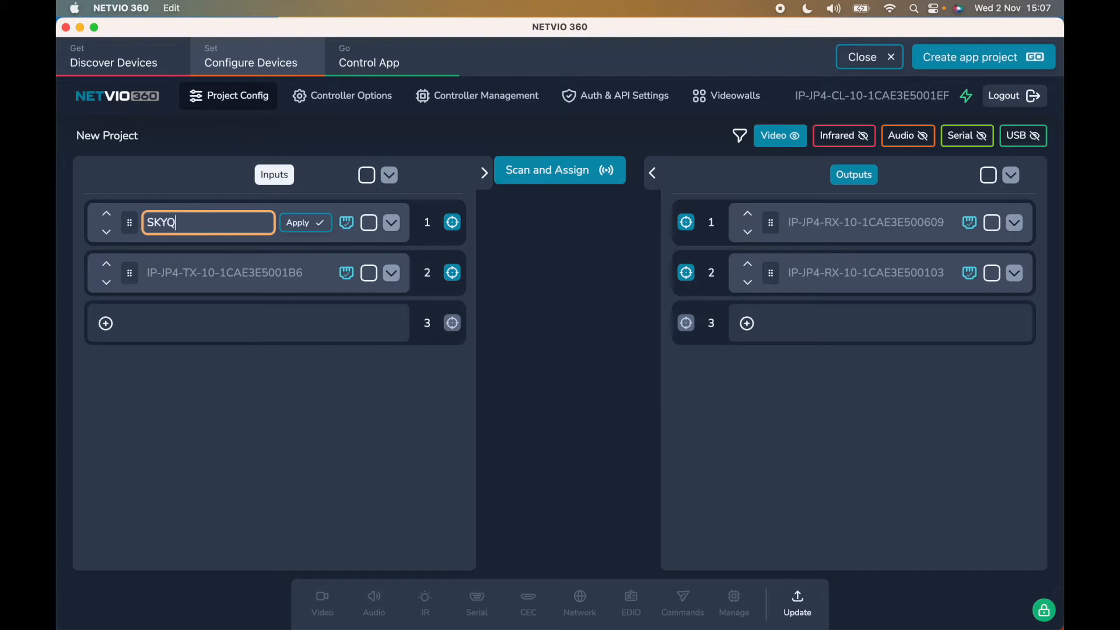
{"action": "left_click", "coordinate": [304, 223]}
{"action": "left_click", "coordinate": [210, 272]}
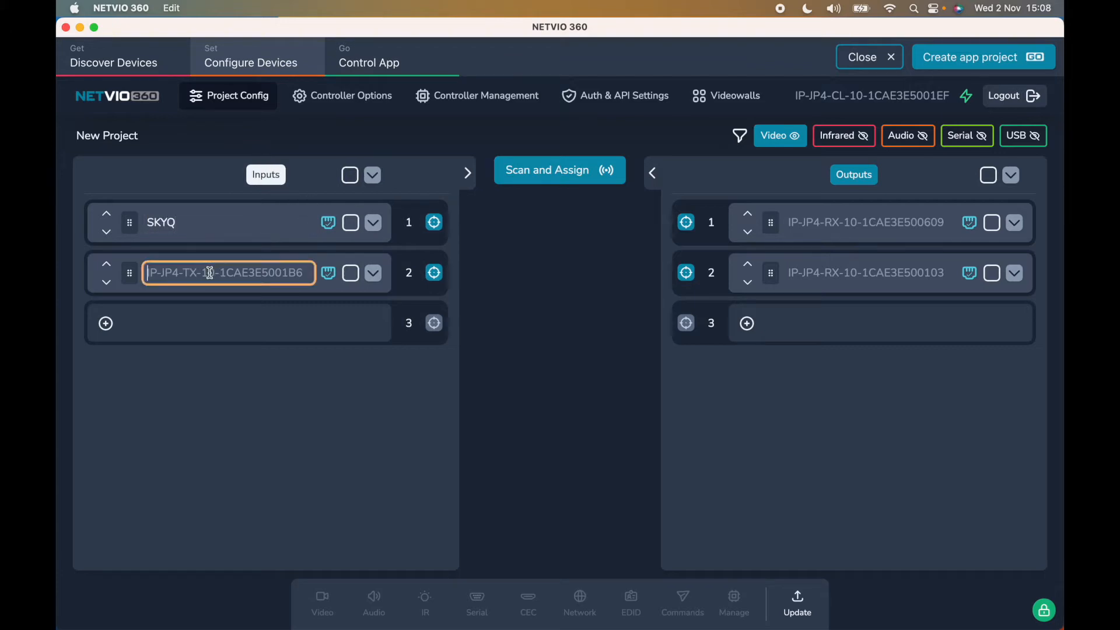
{"action": "type", "text": "FreeSat"}
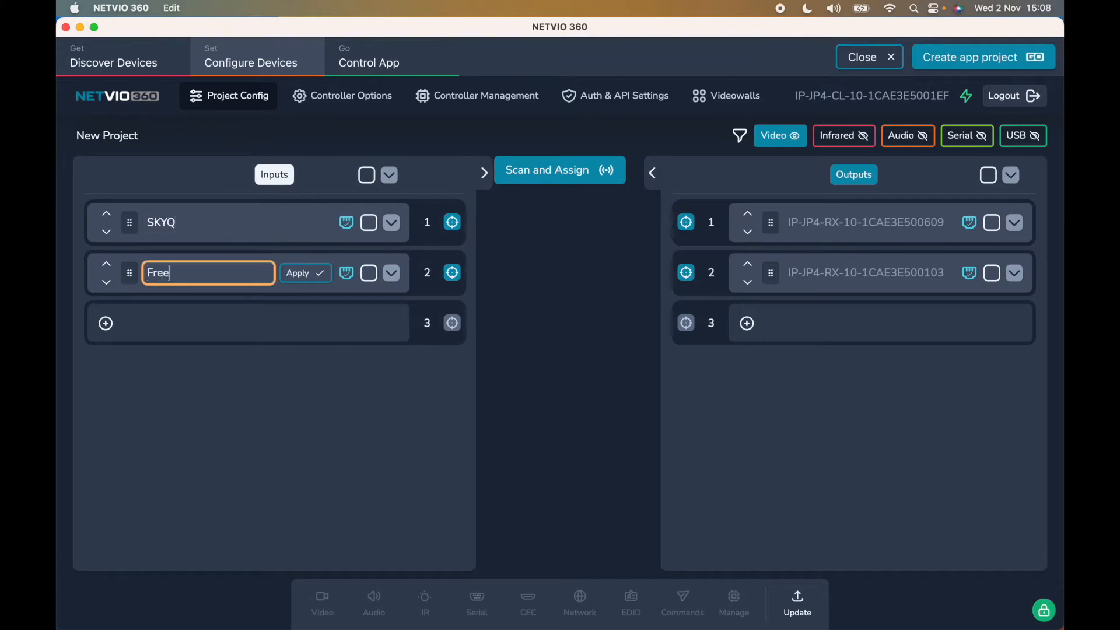
{"action": "left_click", "coordinate": [309, 272]}
- Rename Output 1 to SonyTV and Output 2 to HiSense
{"action": "left_click", "coordinate": [891, 223]}
{"action": "left_click", "coordinate": [1014, 226]}
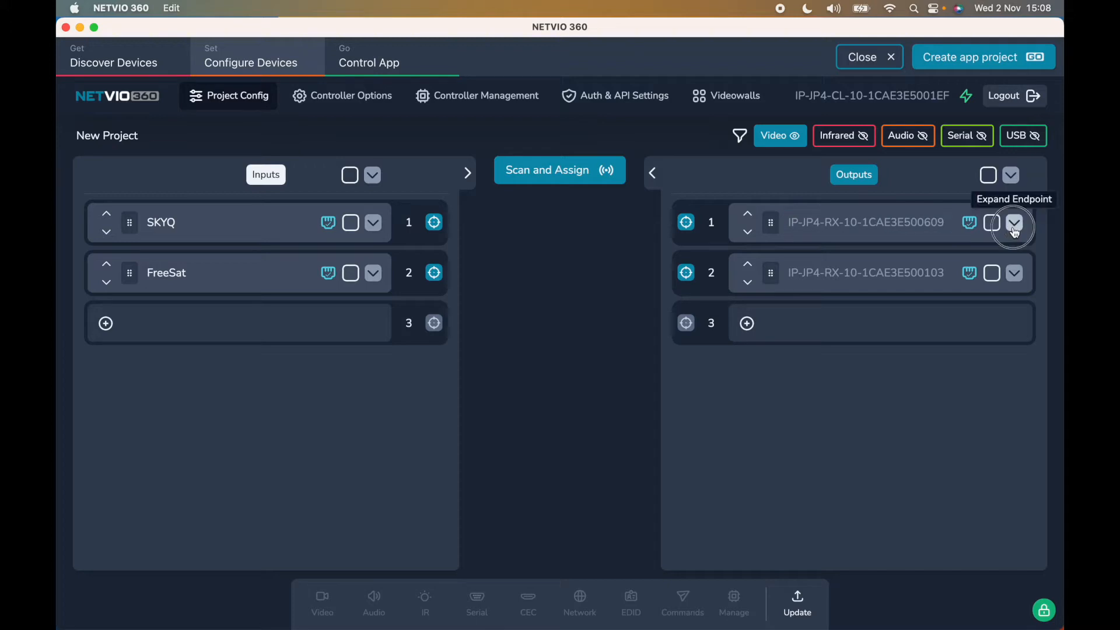
{"action": "left_click", "coordinate": [1015, 224]}
{"action": "left_click", "coordinate": [888, 222]}
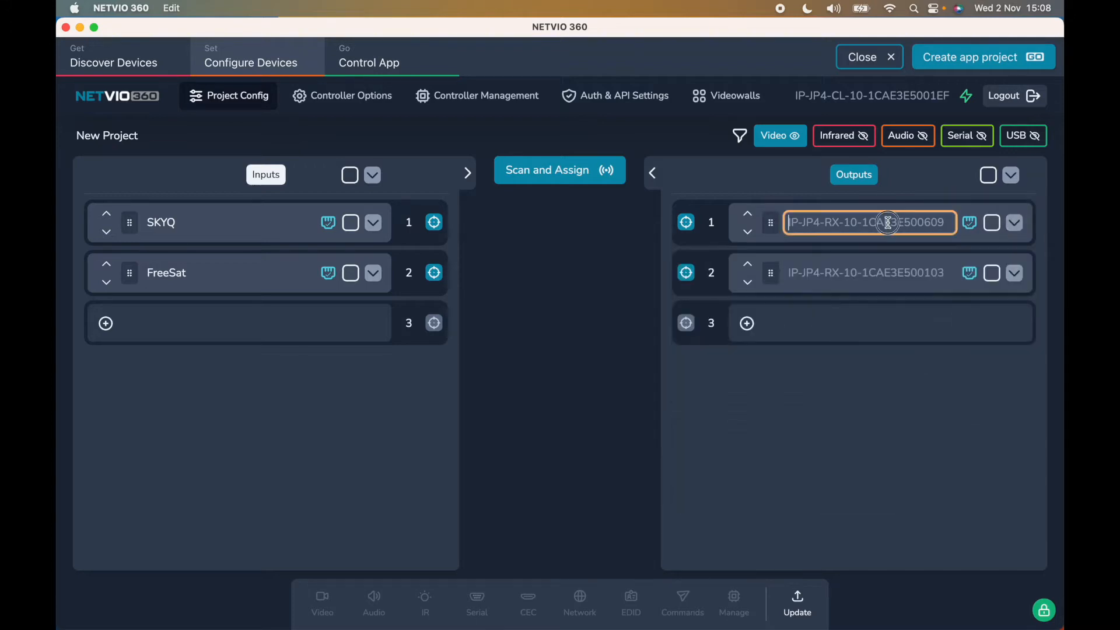
{"action": "type", "text": "SonyTV"}
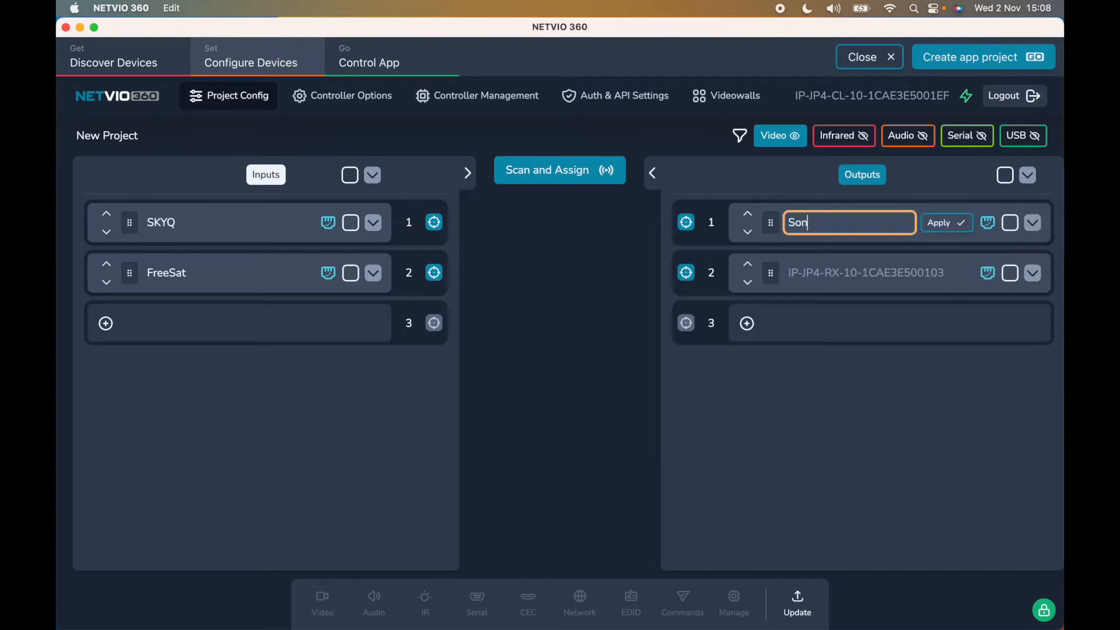
{"action": "left_click", "coordinate": [945, 223]}
{"action": "left_click", "coordinate": [850, 272]}
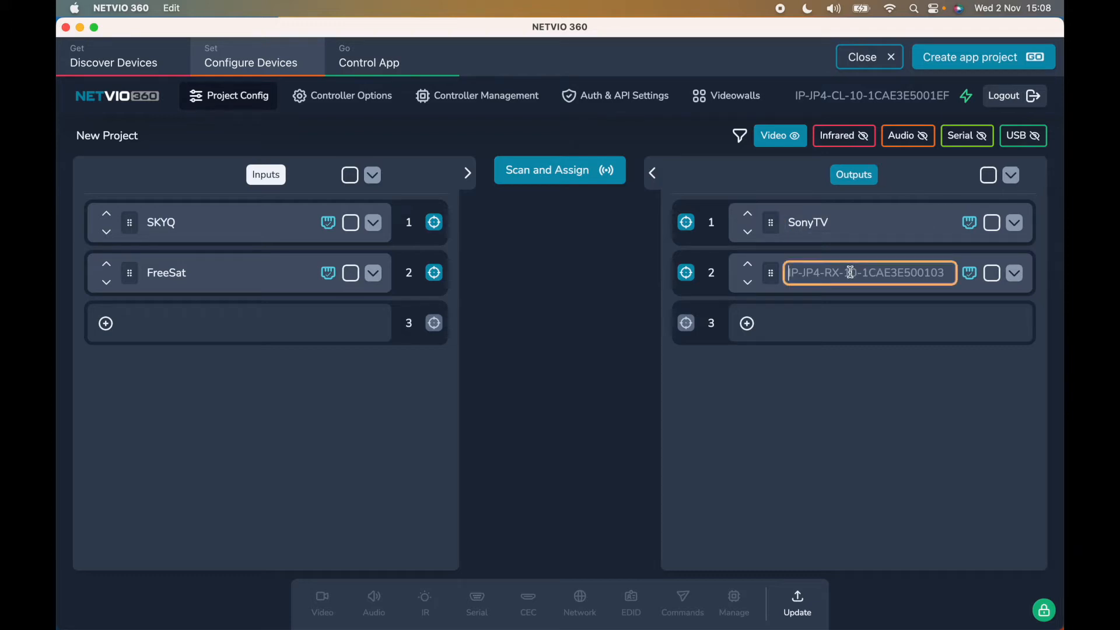
{"action": "type", "text": "HiSense"}
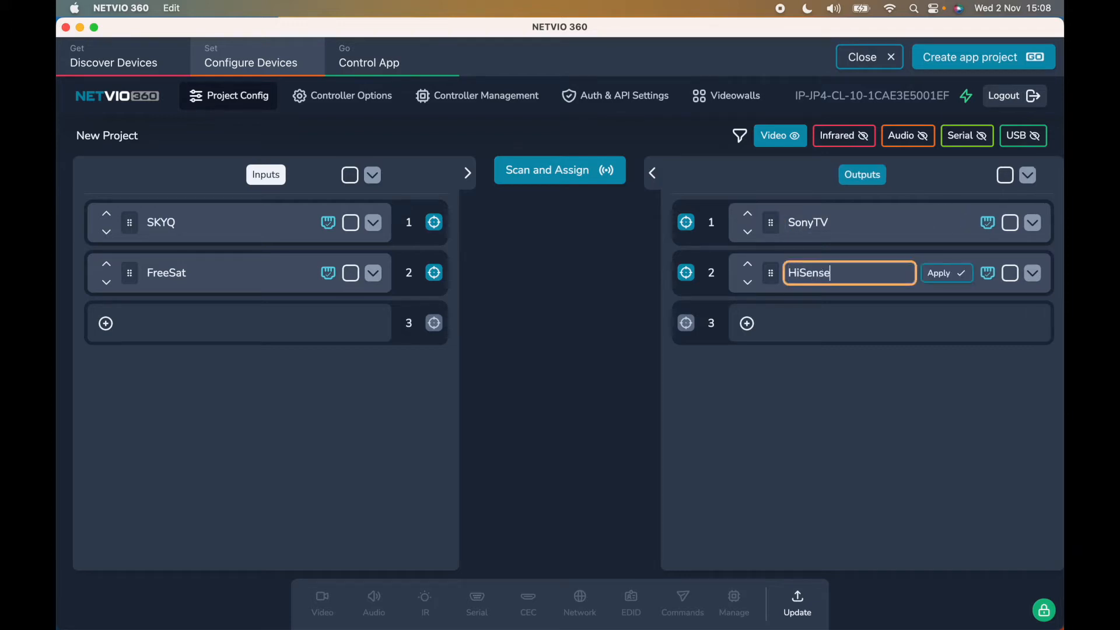
{"action": "left_click", "coordinate": [957, 274]}
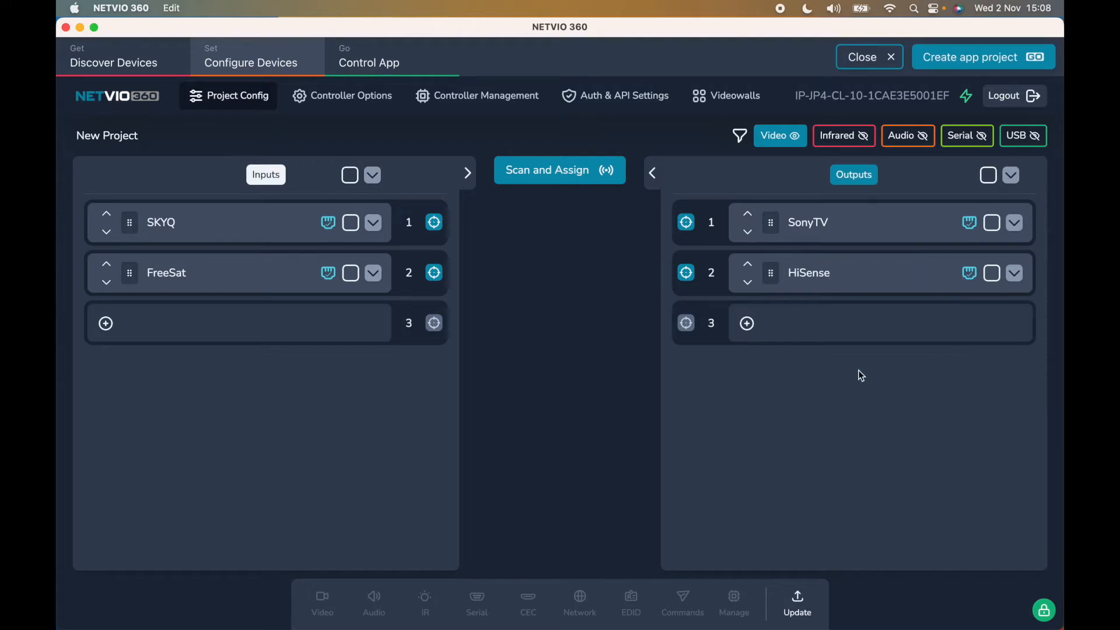
- Review SKYQ's details, then select SKYQ and all inputs via the Inputs header checkbox
{"action": "left_click", "coordinate": [374, 224]}
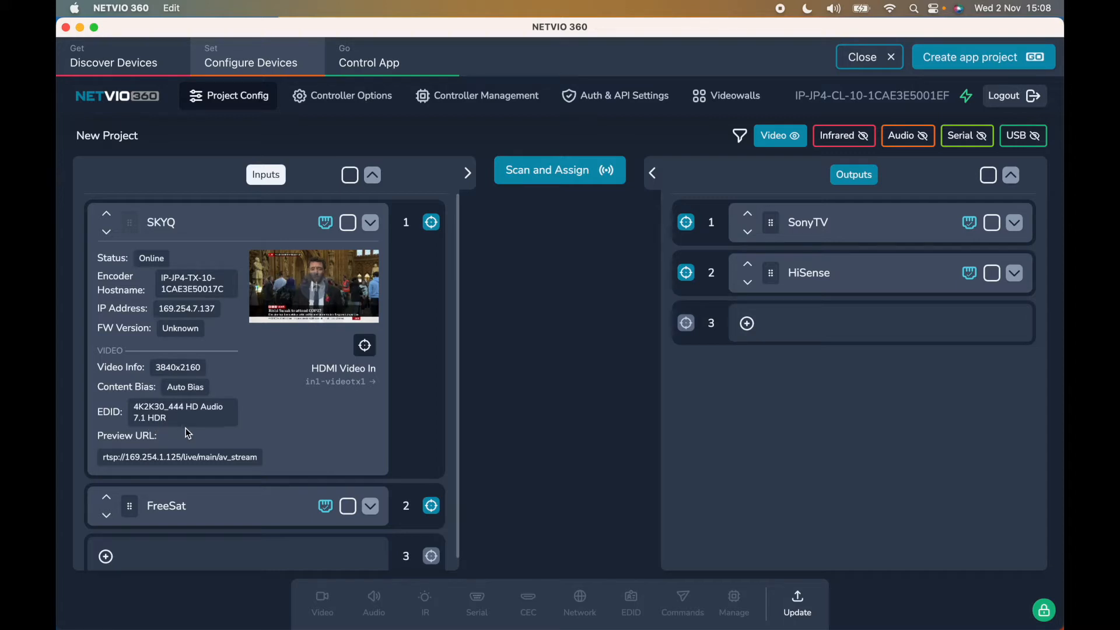
{"action": "left_click", "coordinate": [371, 224]}
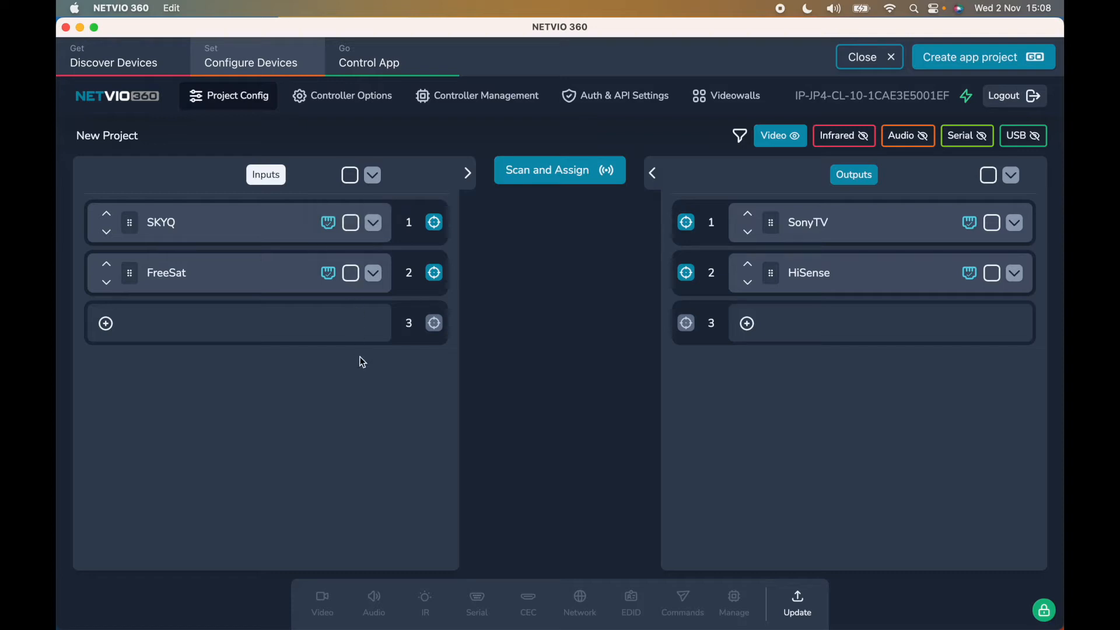
{"action": "left_click", "coordinate": [351, 224]}
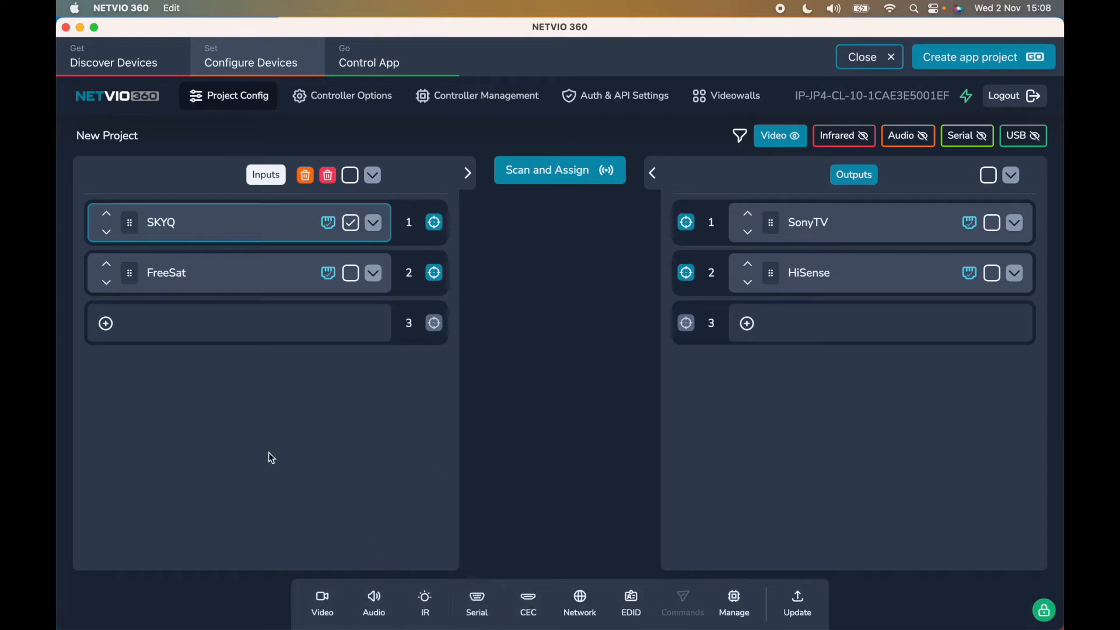
{"action": "left_click", "coordinate": [350, 175]}
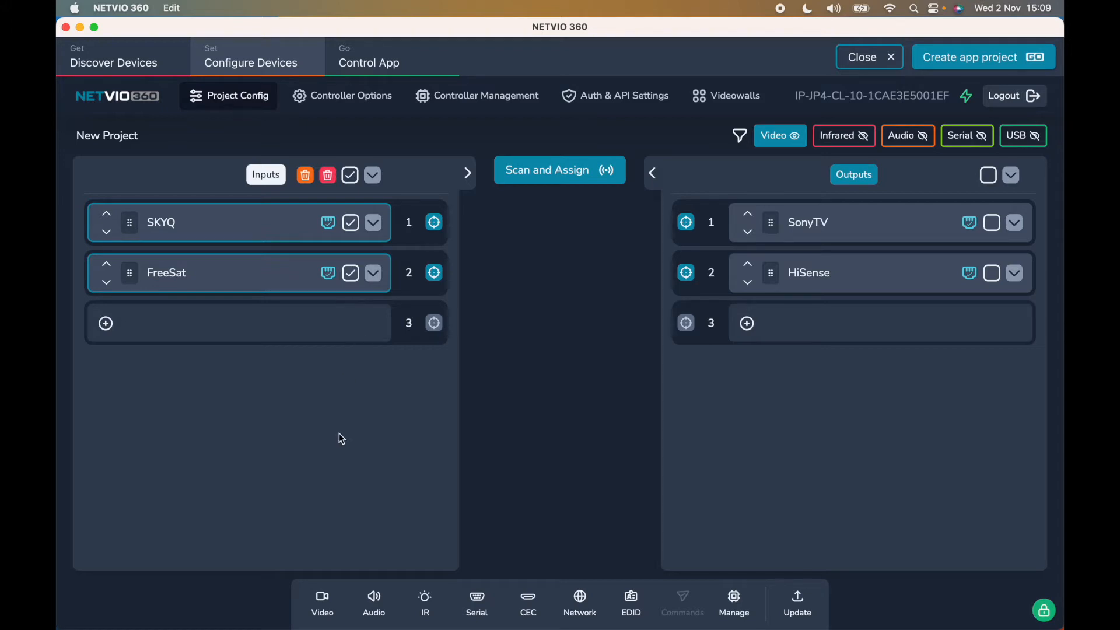
- In the inputs' video settings, keep HDCP Automatic and set Encoder Content Bias to Level 1
{"action": "left_click", "coordinate": [324, 606]}
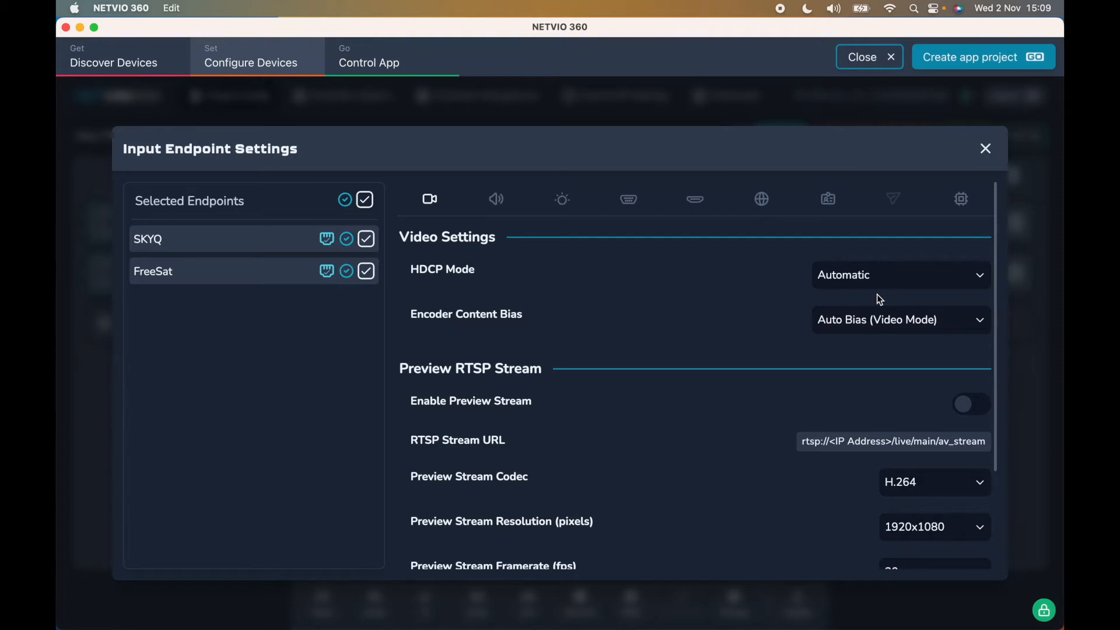
{"action": "left_click", "coordinate": [865, 285]}
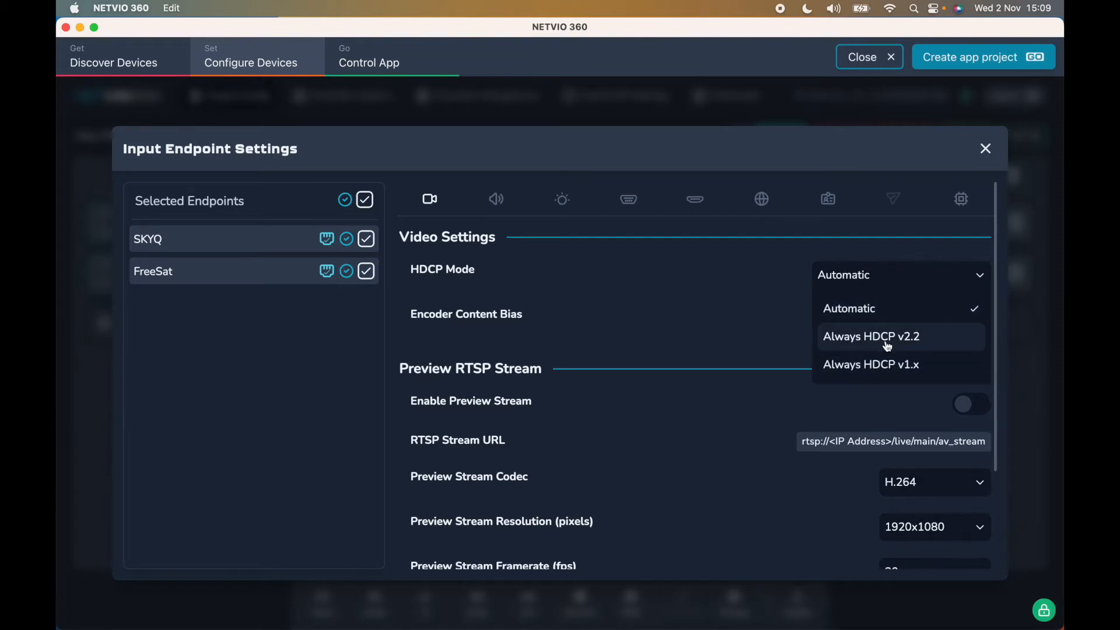
{"action": "left_click", "coordinate": [784, 337]}
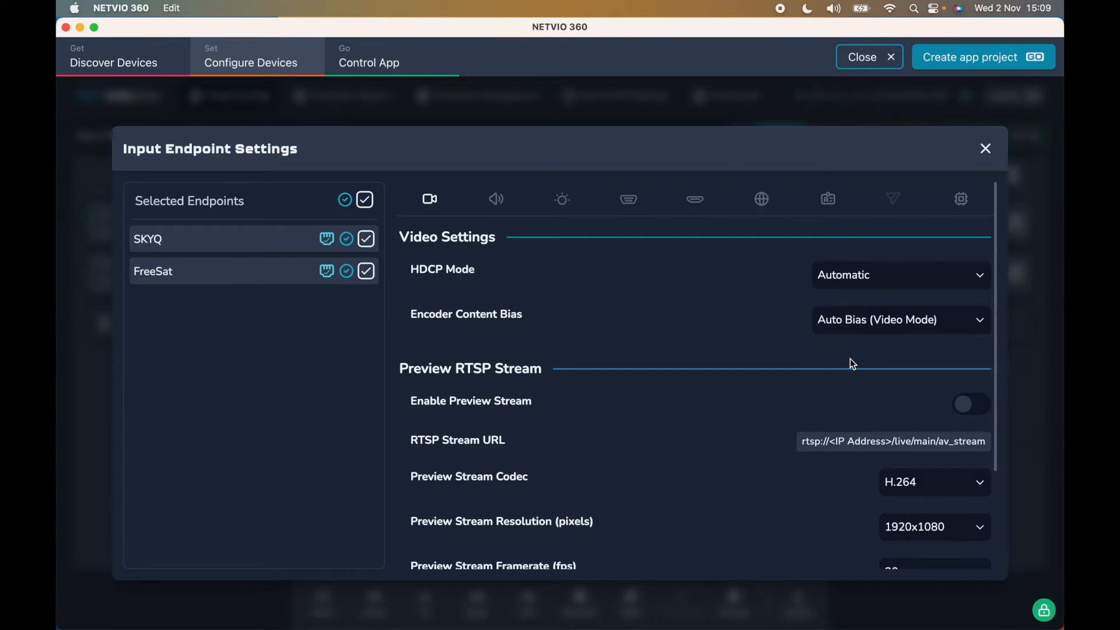
{"action": "left_click", "coordinate": [895, 324]}
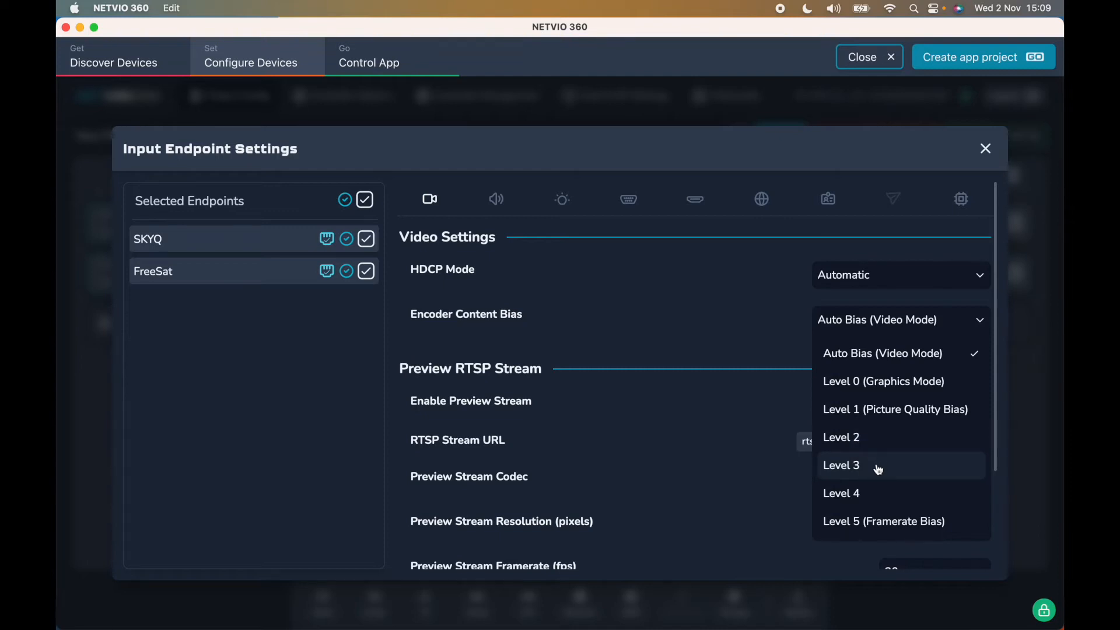
{"action": "left_click", "coordinate": [883, 411]}
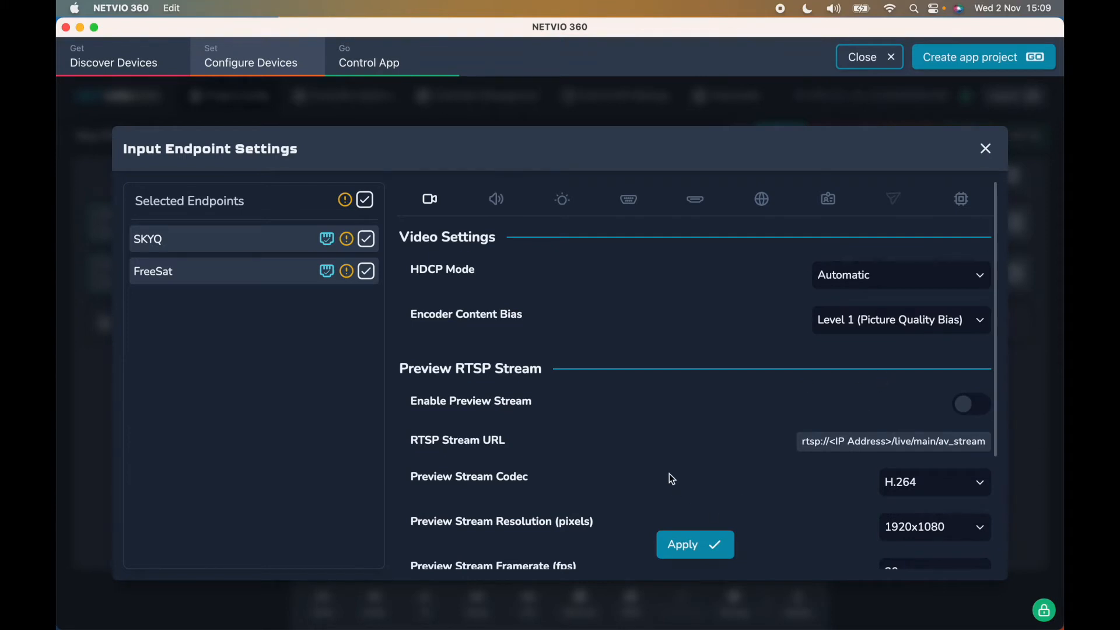
- Enable the preview stream with SKYQ included among the configured inputs
{"action": "scroll", "coordinate": [670, 477], "scroll_direction": "down", "scroll_amount": 5}
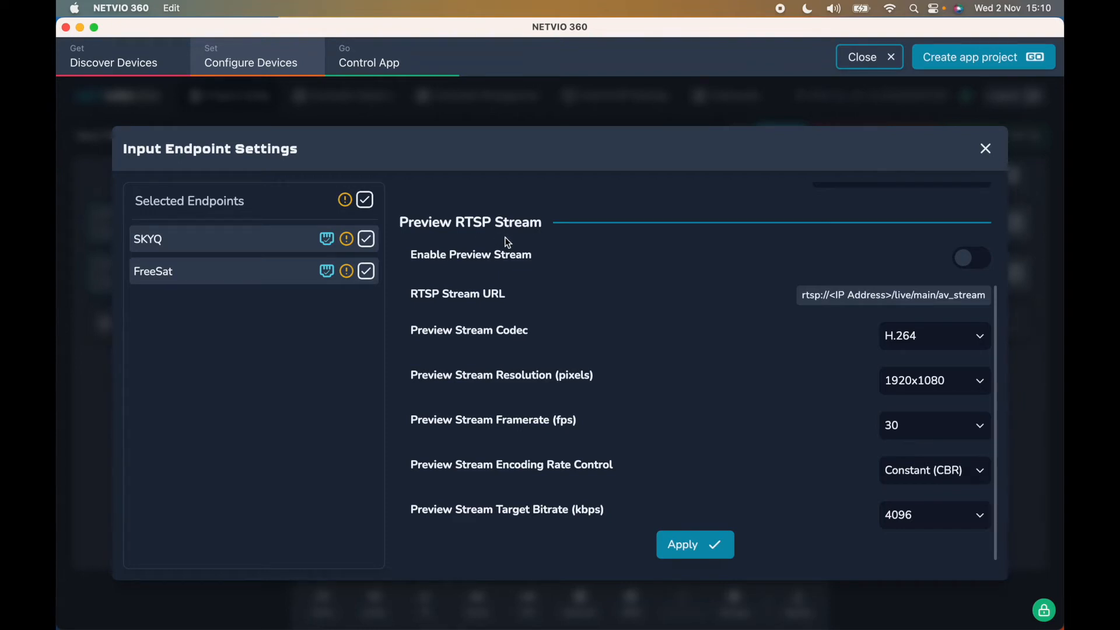
{"action": "left_click", "coordinate": [969, 261]}
{"action": "left_click", "coordinate": [366, 240]}
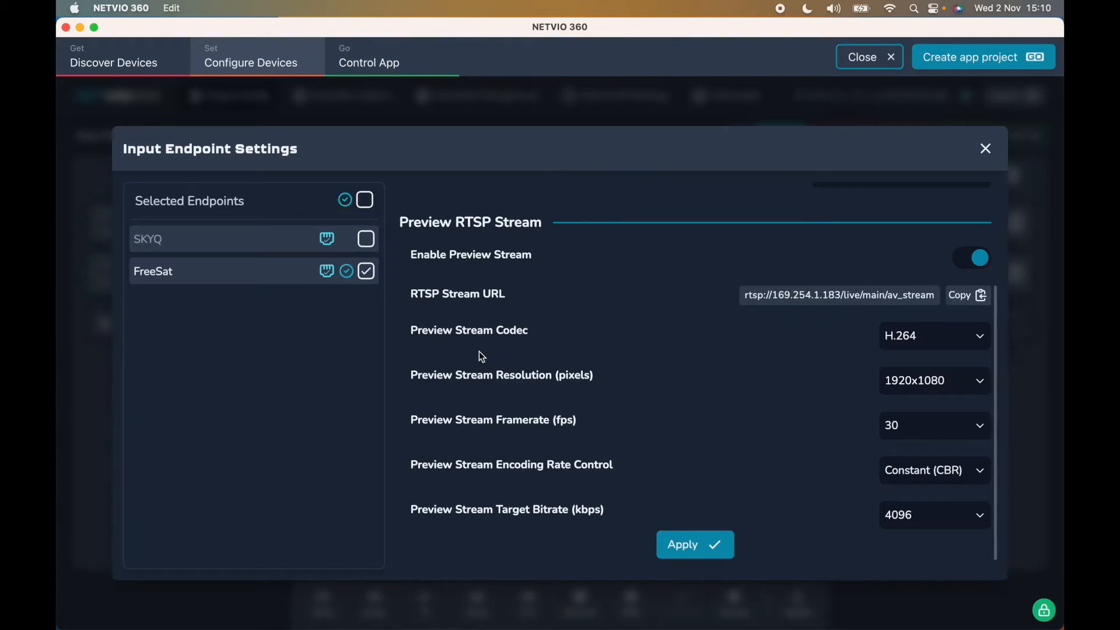
{"action": "left_click", "coordinate": [366, 239]}
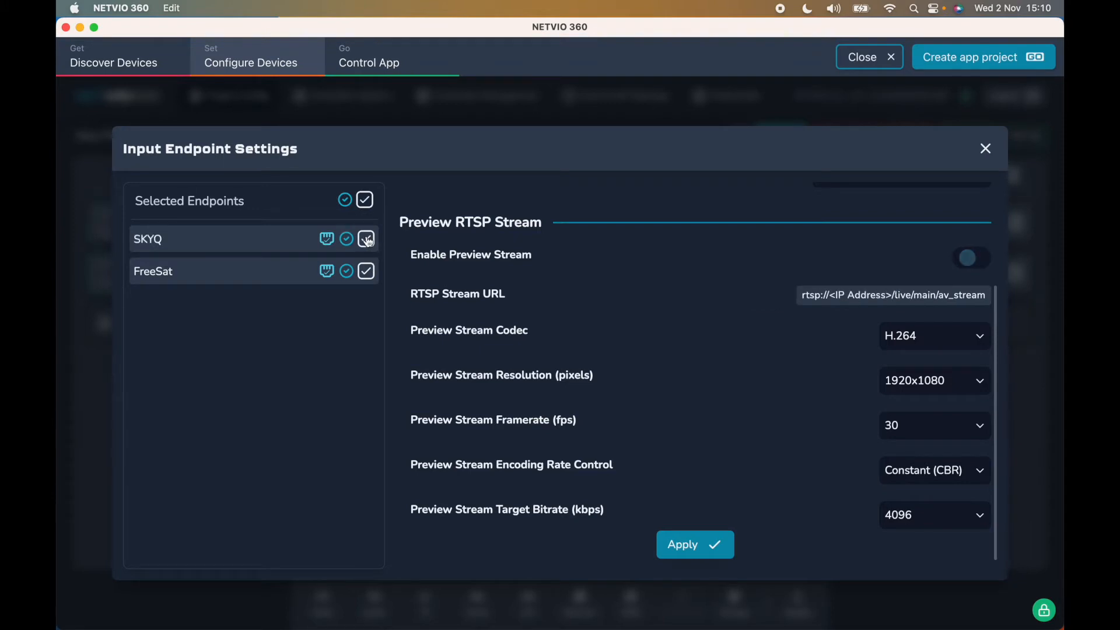
{"action": "left_click", "coordinate": [963, 333]}
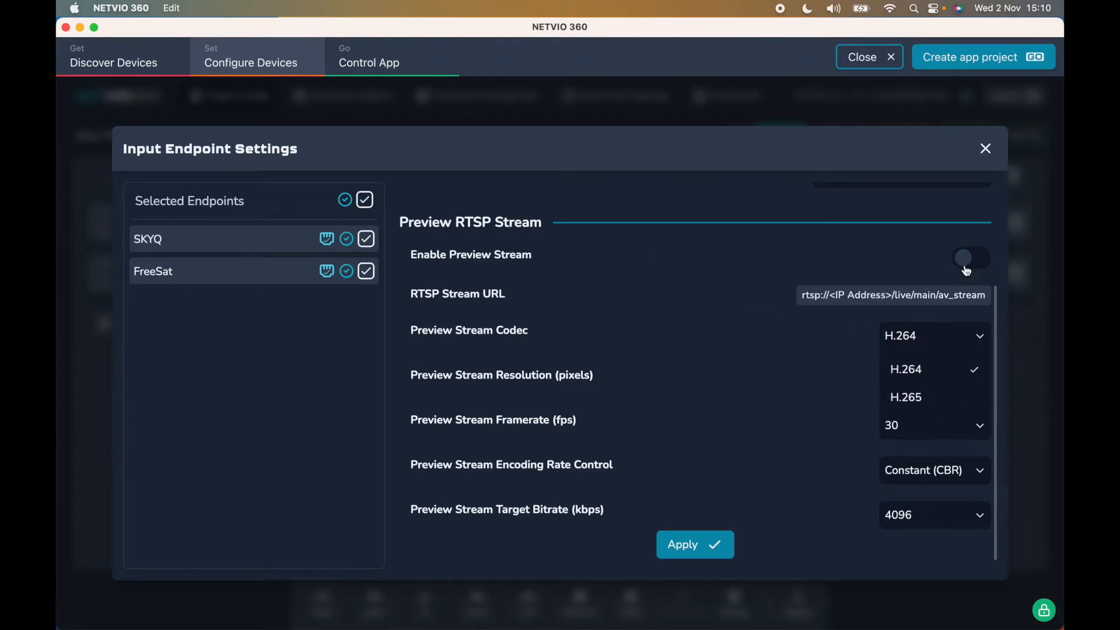
{"action": "left_click", "coordinate": [968, 257]}
- Set the preview stream to H.265, 1920x1080, 30 fps, constant bitrate
{"action": "left_click", "coordinate": [942, 349]}
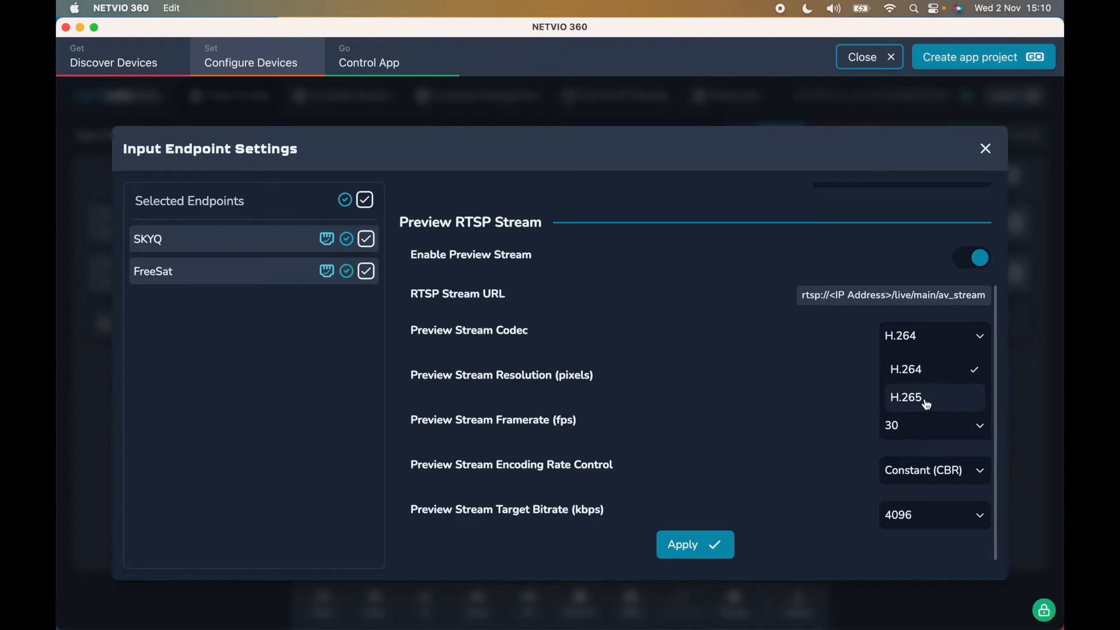
{"action": "left_click", "coordinate": [927, 402]}
{"action": "left_click", "coordinate": [926, 385]}
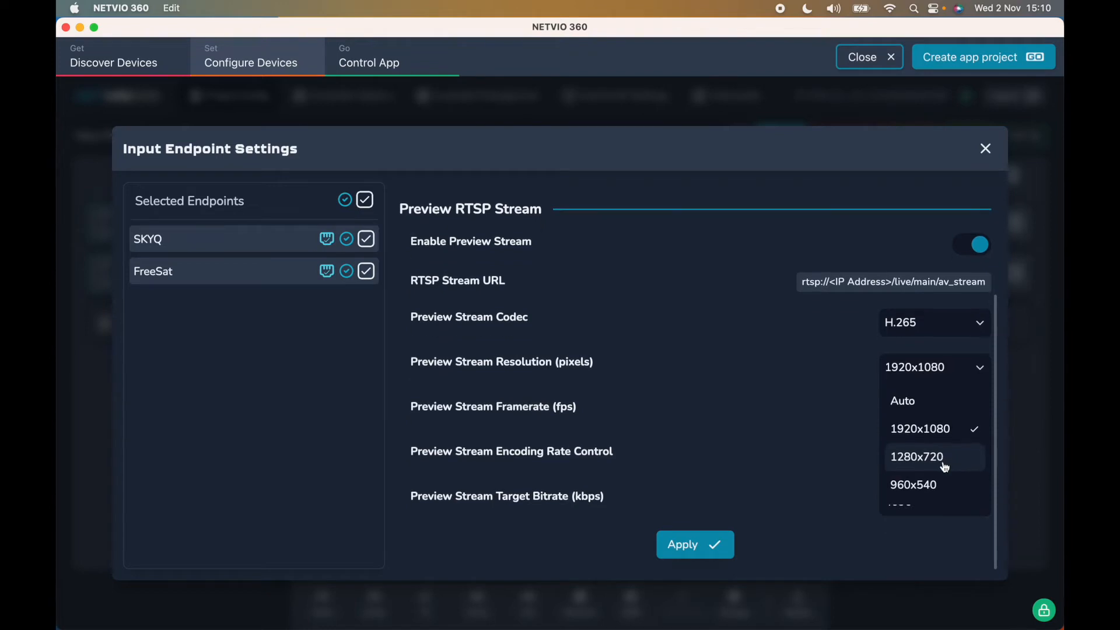
{"action": "left_click", "coordinate": [926, 430]}
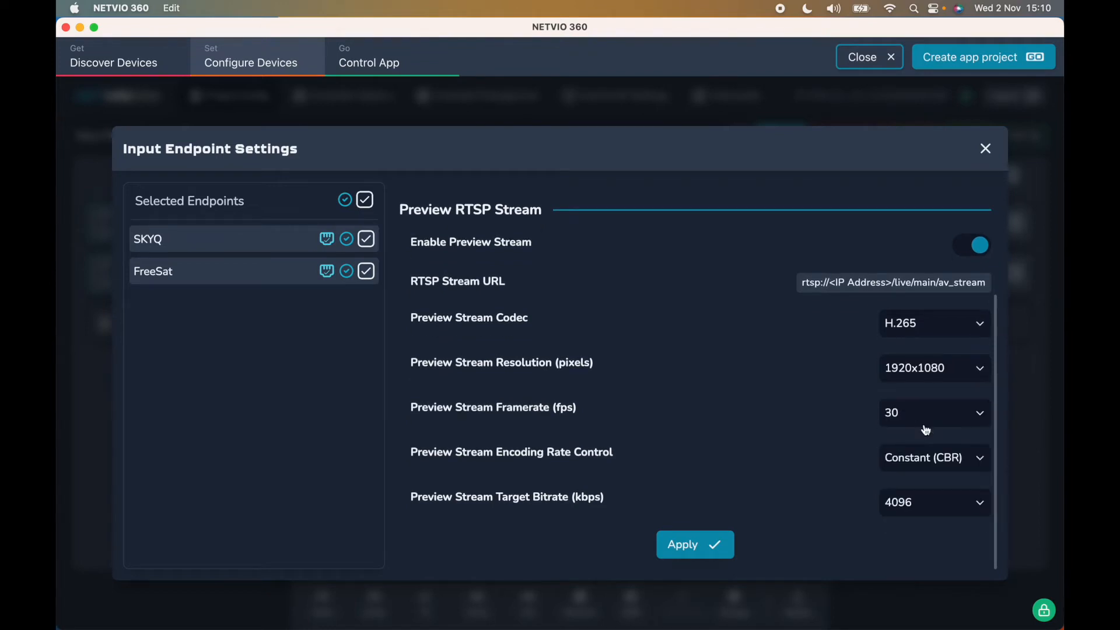
{"action": "left_click", "coordinate": [936, 419]}
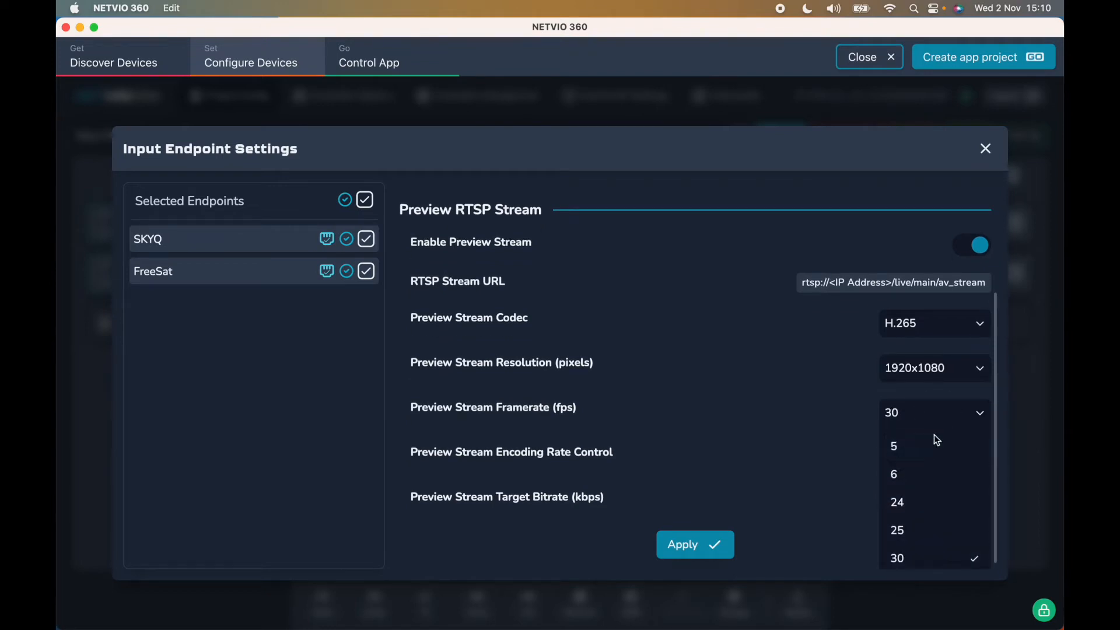
{"action": "left_click", "coordinate": [906, 557]}
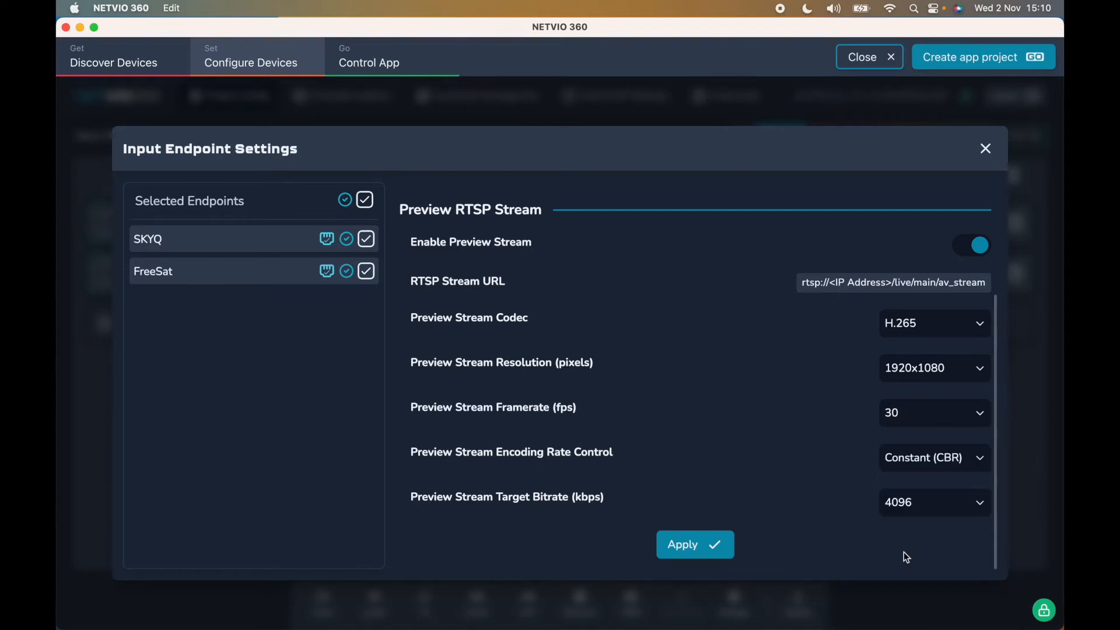
{"action": "left_click", "coordinate": [926, 462]}
{"action": "left_click", "coordinate": [926, 464]}
- Set the preview target bitrate to 8192 kbps and apply the settings
{"action": "left_click", "coordinate": [921, 504]}
{"action": "scroll", "coordinate": [769, 534], "scroll_direction": "down", "scroll_amount": 5}
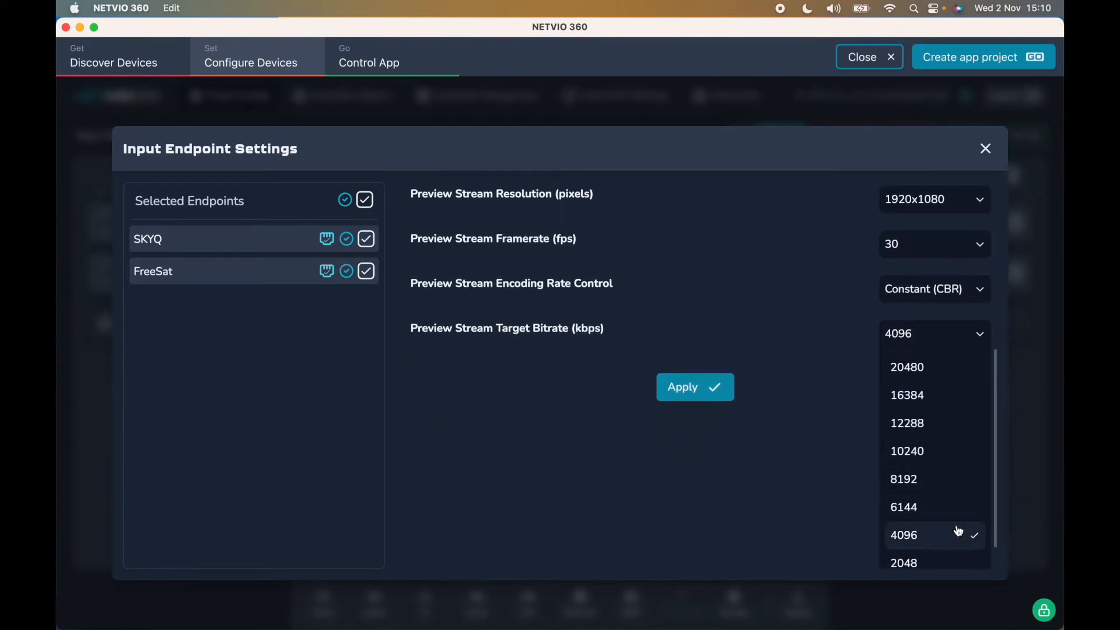
{"action": "scroll", "coordinate": [957, 530], "scroll_direction": "down", "scroll_amount": 1}
{"action": "scroll", "coordinate": [956, 528], "scroll_direction": "down", "scroll_amount": 1}
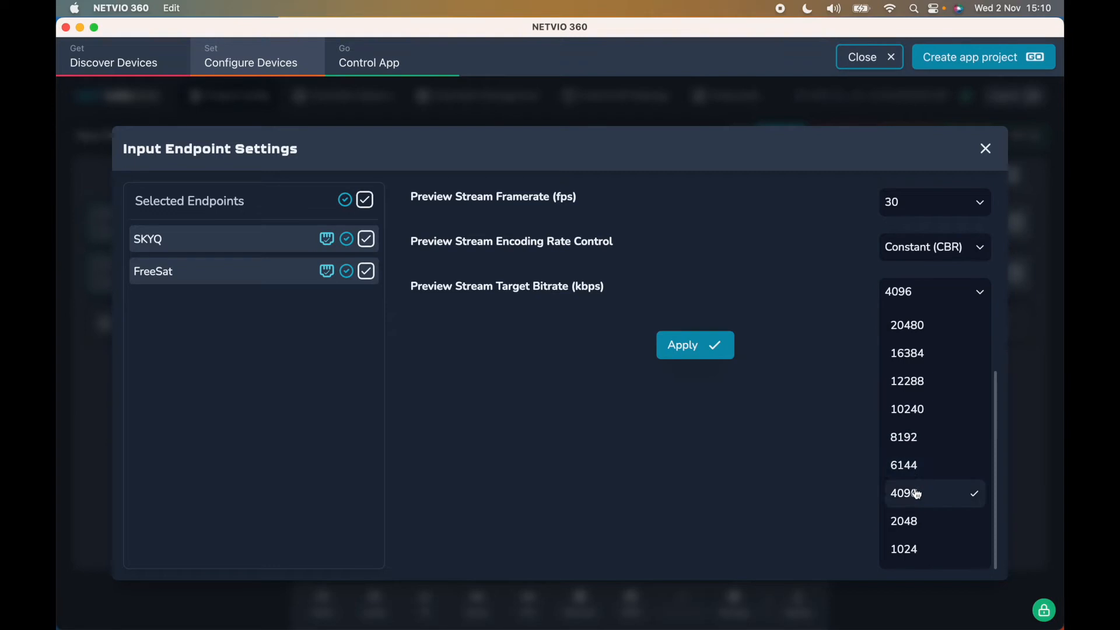
{"action": "left_click", "coordinate": [906, 444]}
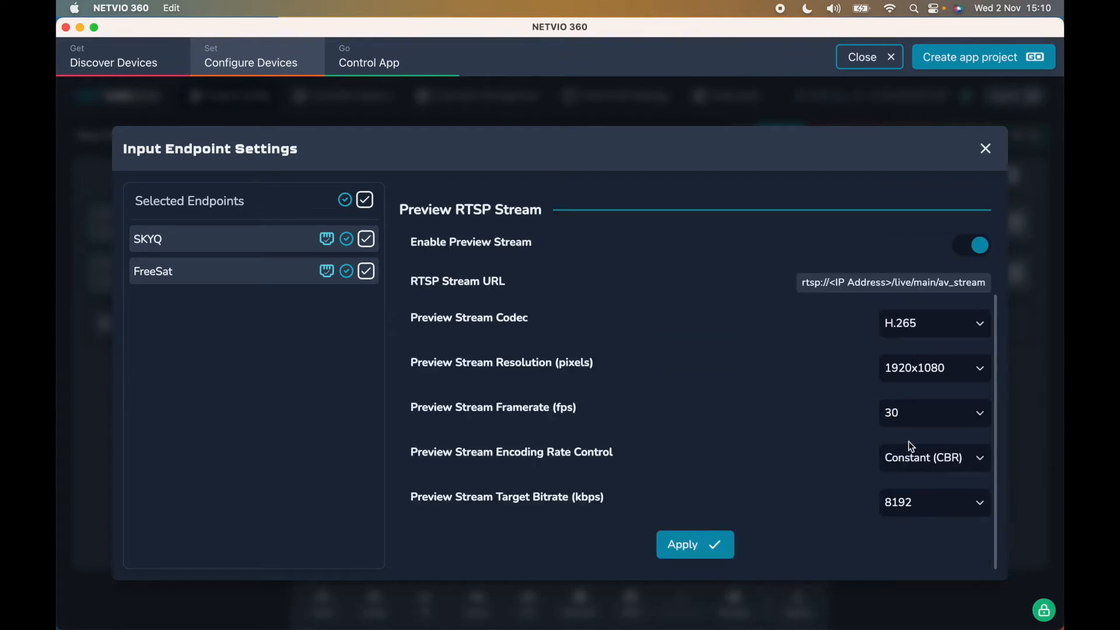
{"action": "left_click", "coordinate": [705, 550]}
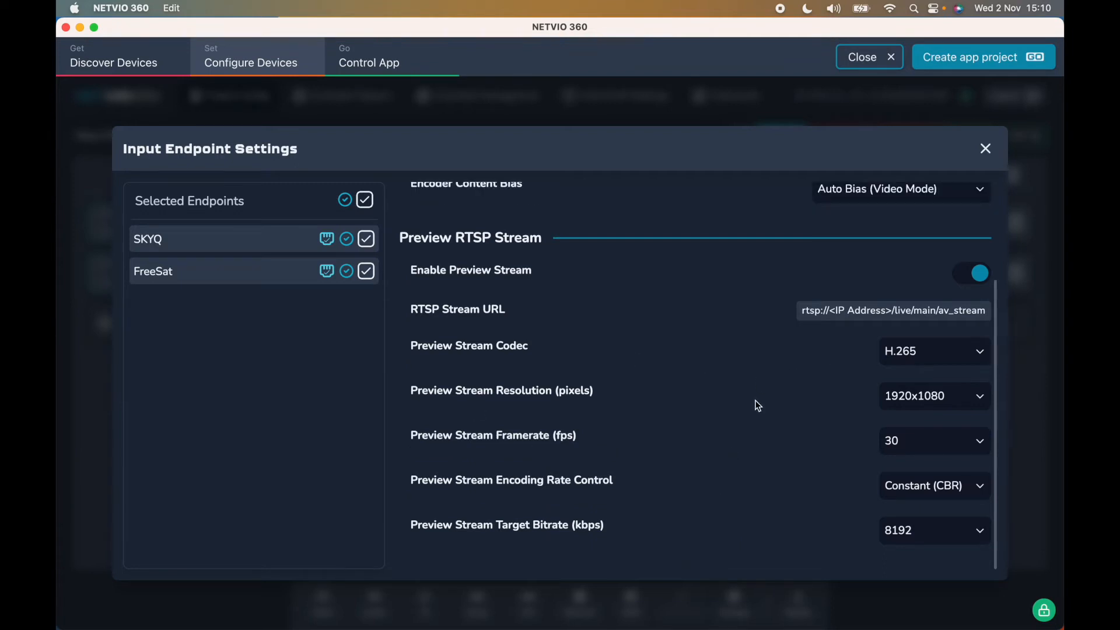
- Switch the preview codec to H.264, then back to H.265
{"action": "scroll", "coordinate": [758, 405], "scroll_direction": "up", "scroll_amount": 4}
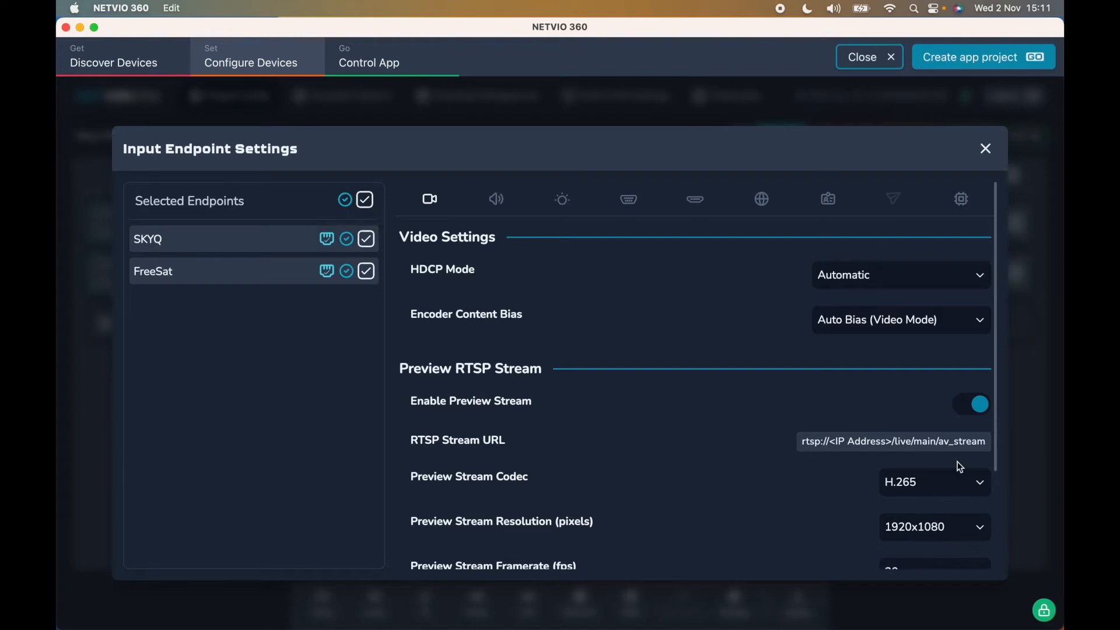
{"action": "left_click", "coordinate": [964, 484]}
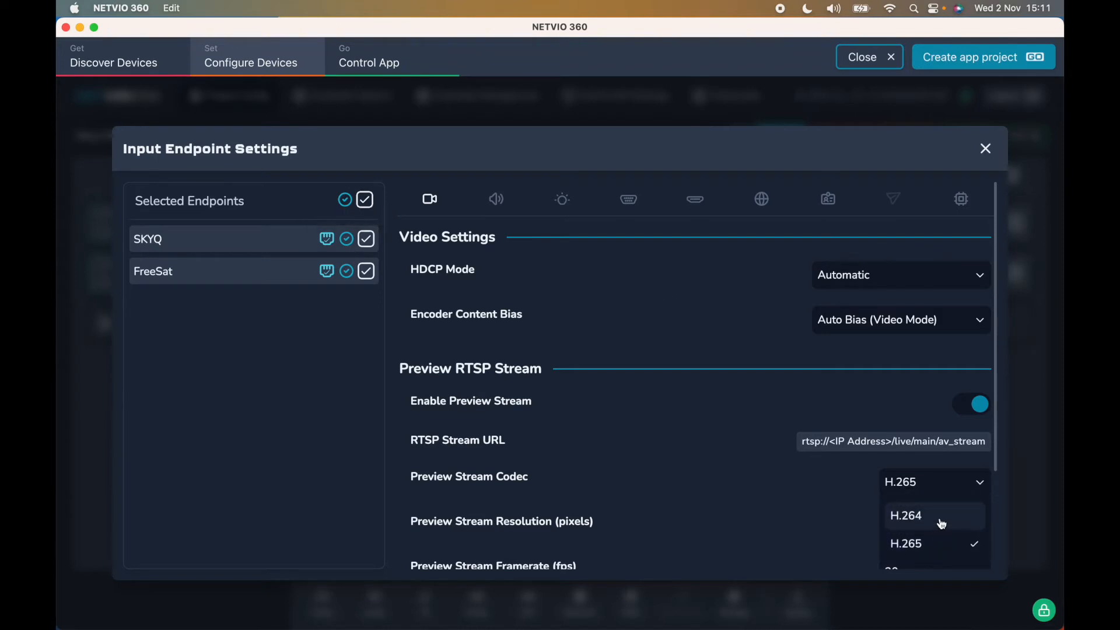
{"action": "left_click", "coordinate": [941, 524]}
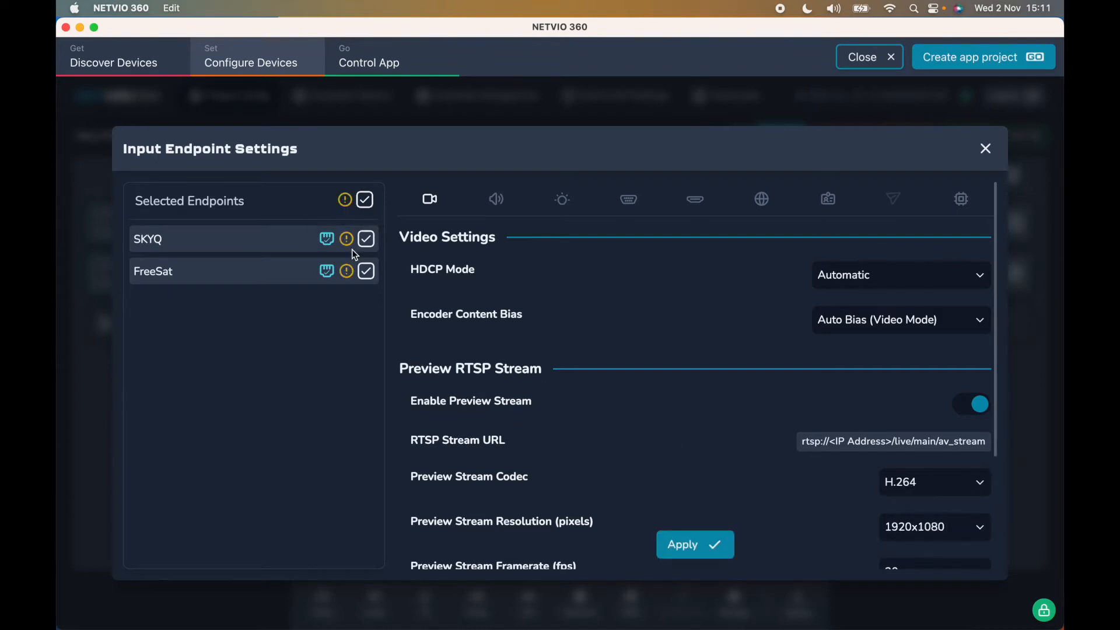
{"action": "mouse_move", "coordinate": [348, 242]}
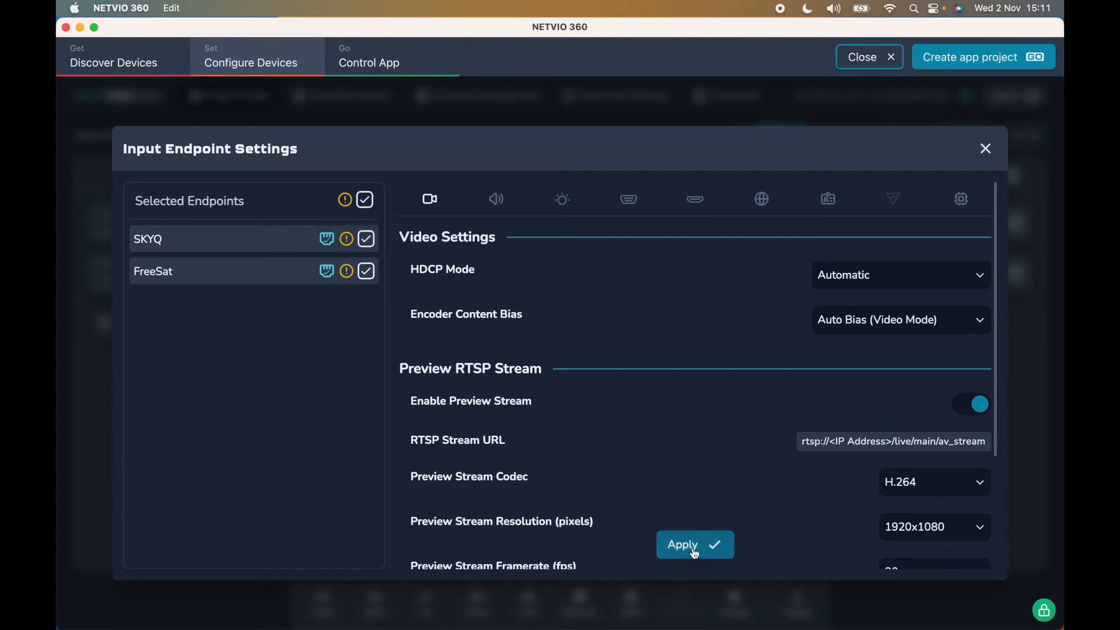
{"action": "left_click", "coordinate": [909, 484]}
{"action": "left_click", "coordinate": [913, 542]}
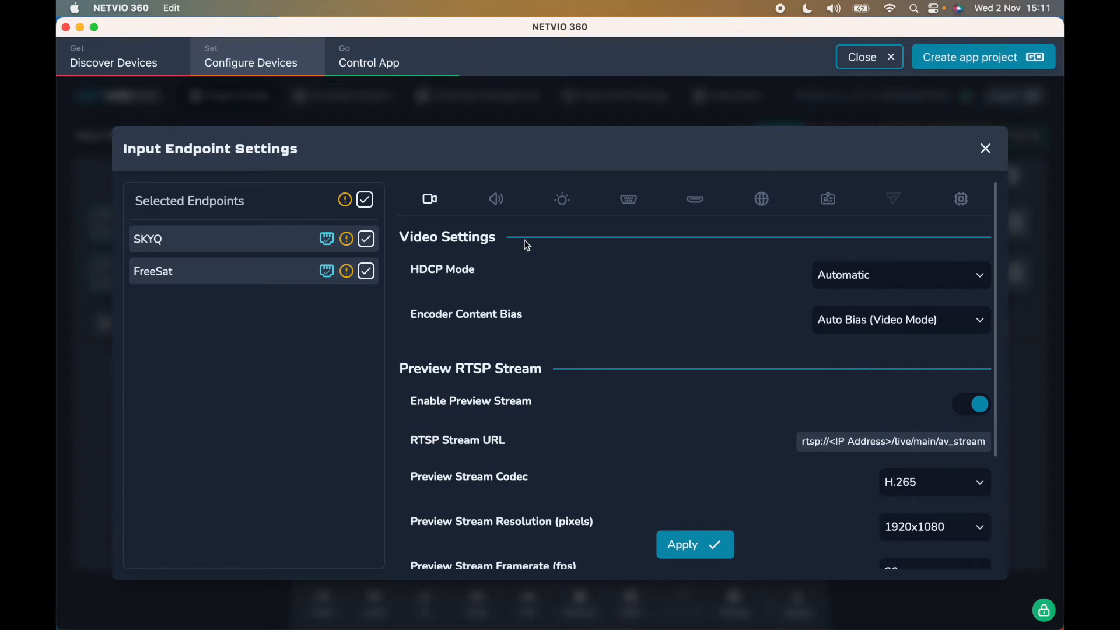
- Review the inputs' audio settings, keeping Audio Input on HDMI
{"action": "left_click", "coordinate": [495, 203]}
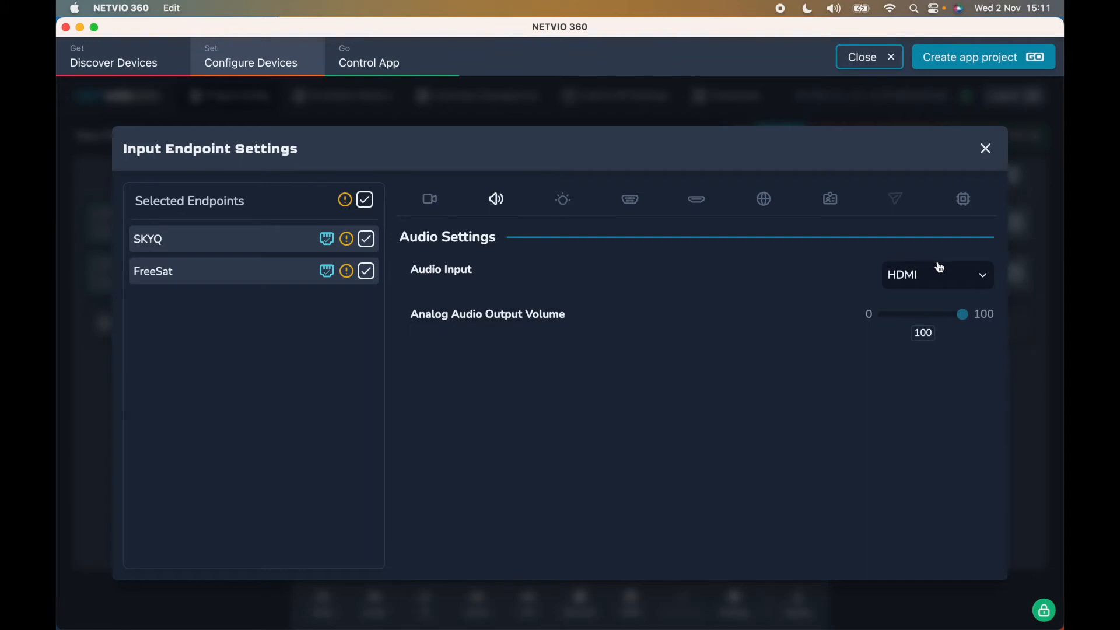
{"action": "left_click", "coordinate": [985, 274]}
{"action": "left_click", "coordinate": [813, 391]}
- Look through the IR and RS-232 settings, ending on the CEC testing panel
{"action": "left_click", "coordinate": [563, 200]}
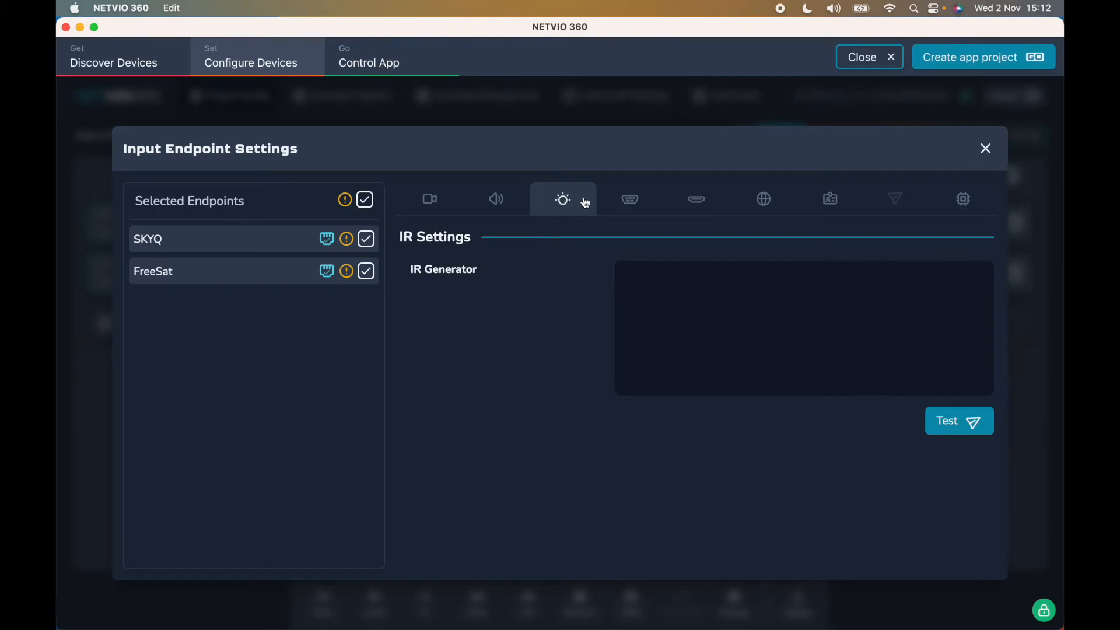
{"action": "left_click", "coordinate": [631, 208]}
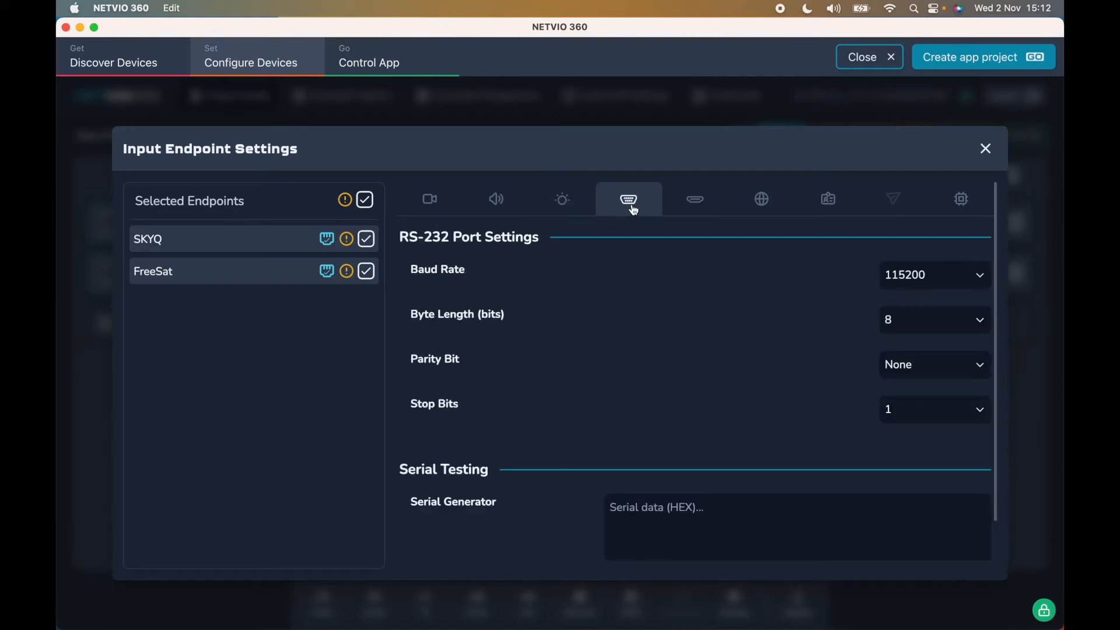
{"action": "left_click", "coordinate": [687, 210]}
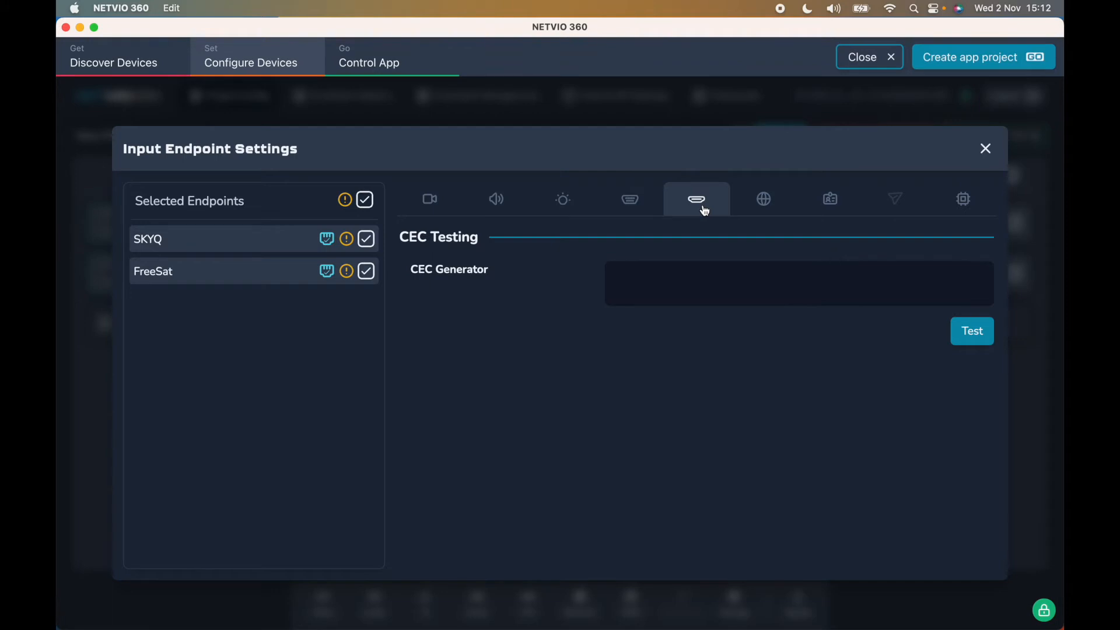
- Keep preview network addressing on DHCP with VLAN ID 0, then view the EDID list
{"action": "left_click", "coordinate": [764, 200]}
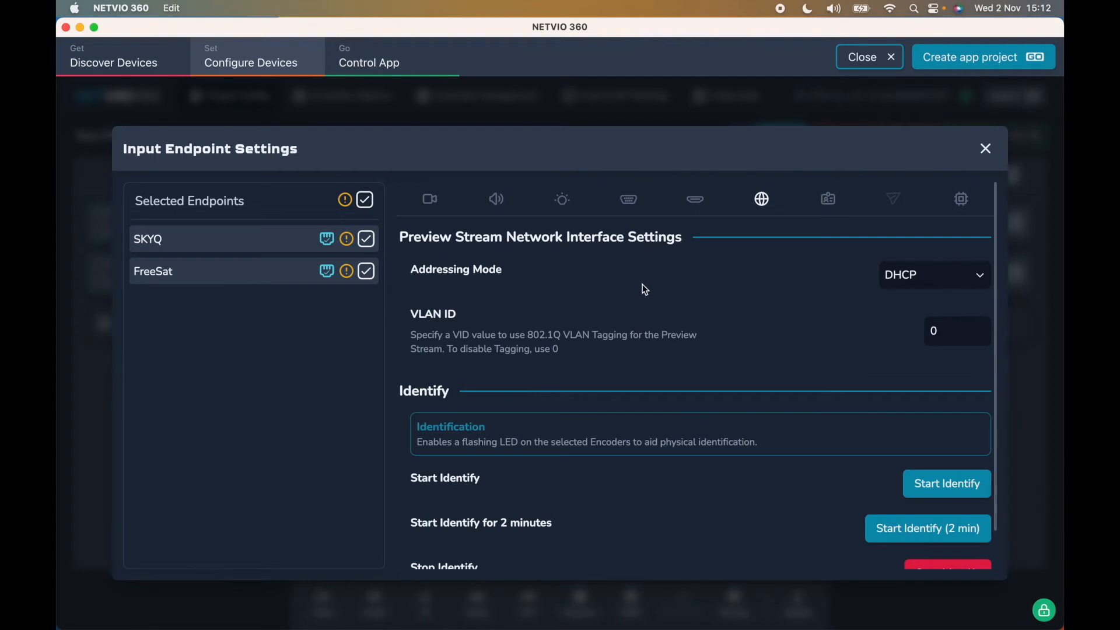
{"action": "left_click", "coordinate": [966, 281]}
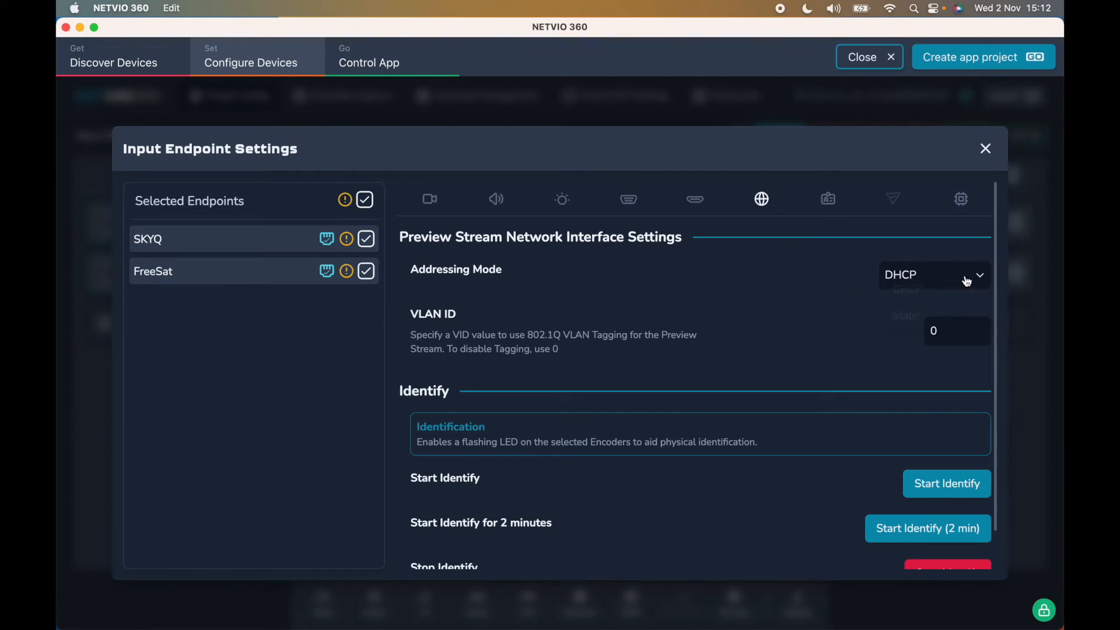
{"action": "left_click", "coordinate": [828, 279]}
{"action": "left_click", "coordinate": [960, 328]}
{"action": "scroll", "coordinate": [915, 328], "scroll_direction": "down", "scroll_amount": 2}
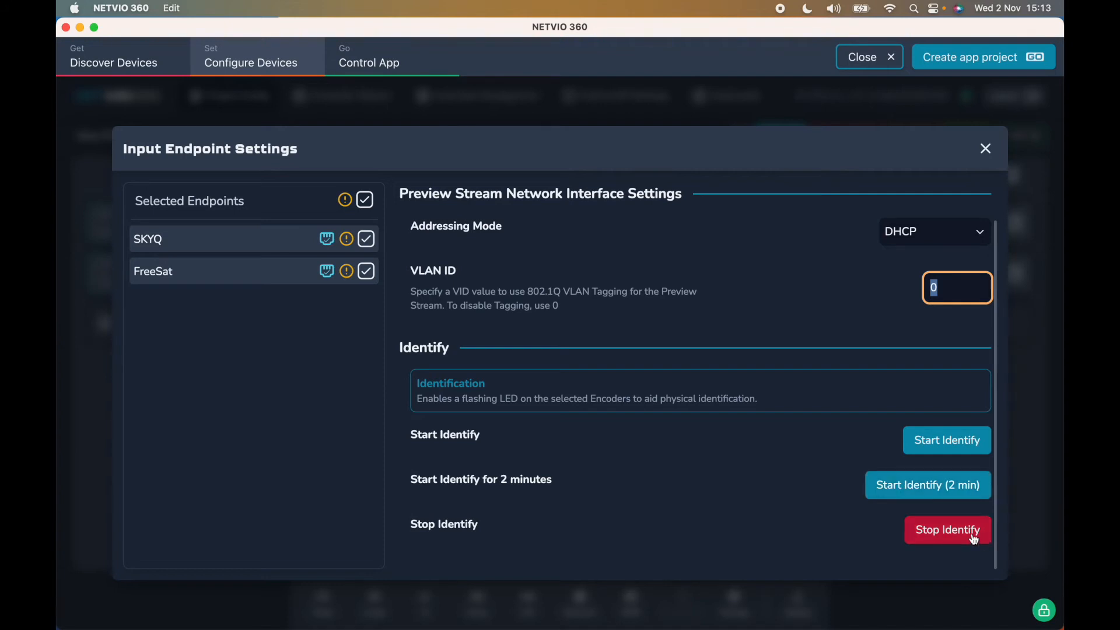
{"action": "scroll", "coordinate": [811, 466], "scroll_direction": "up", "scroll_amount": 2}
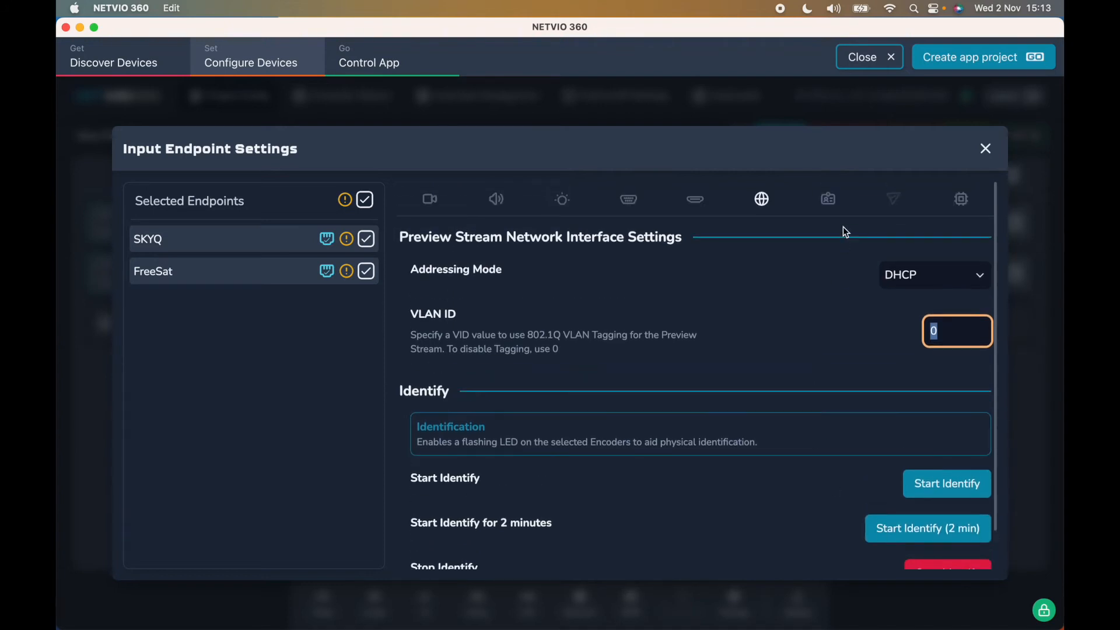
{"action": "left_click", "coordinate": [831, 197]}
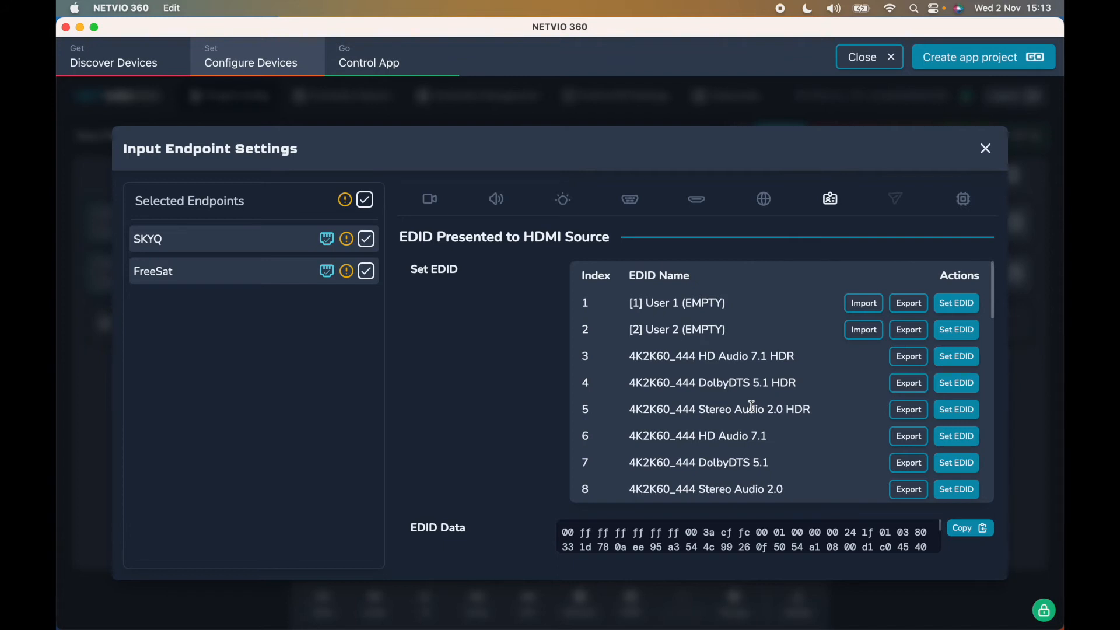
{"action": "scroll", "coordinate": [752, 406], "scroll_direction": "down", "scroll_amount": 5}
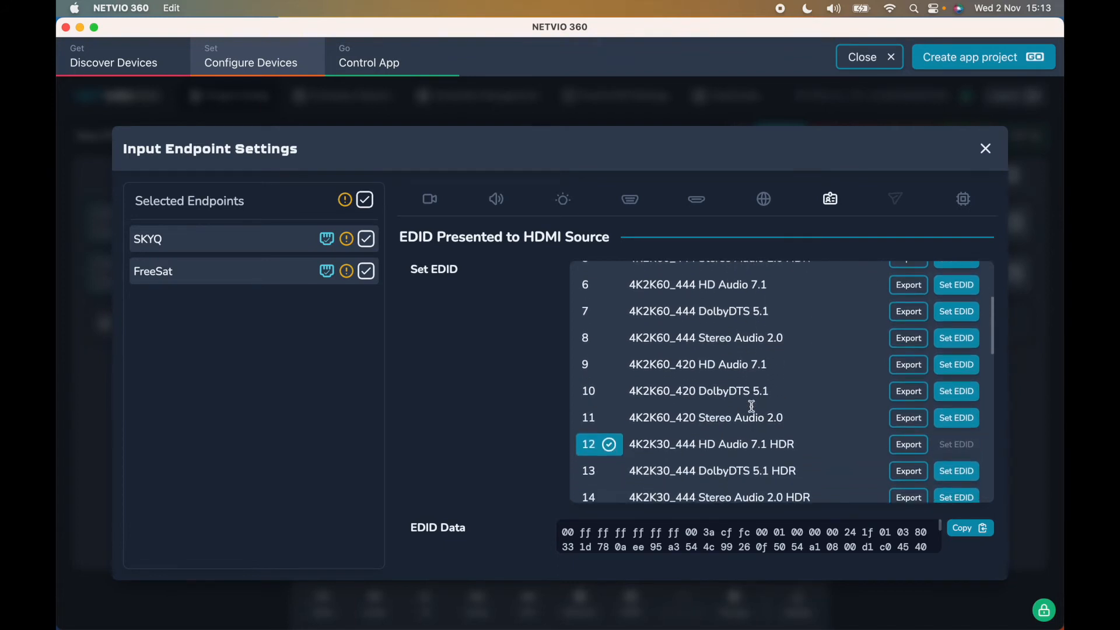
{"action": "scroll", "coordinate": [752, 405], "scroll_direction": "down", "scroll_amount": 5}
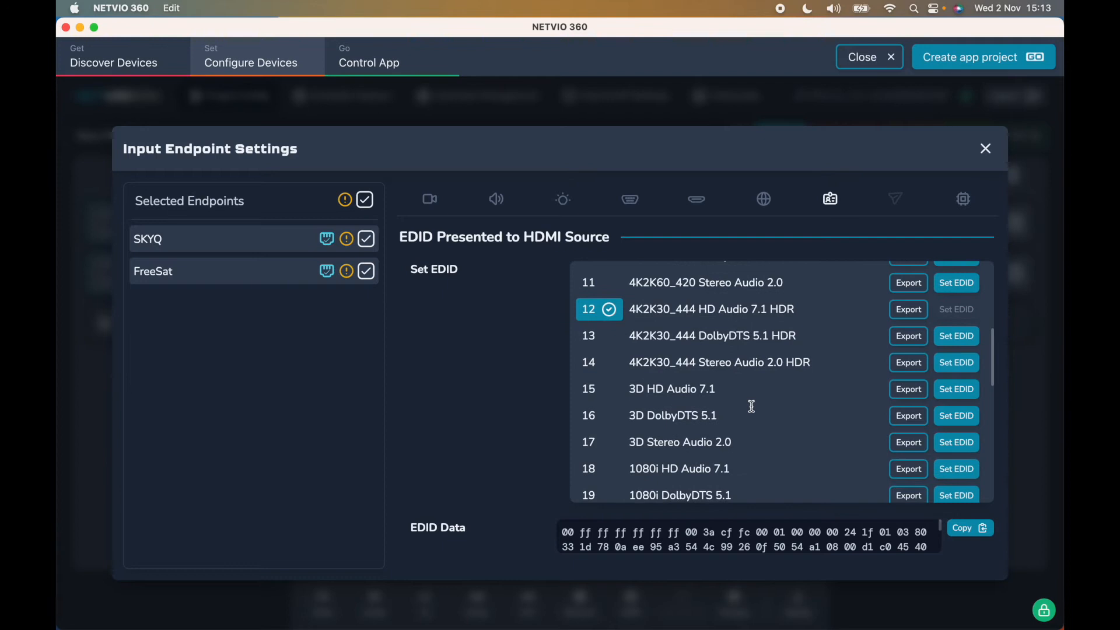
{"action": "scroll", "coordinate": [752, 405], "scroll_direction": "down", "scroll_amount": 1}
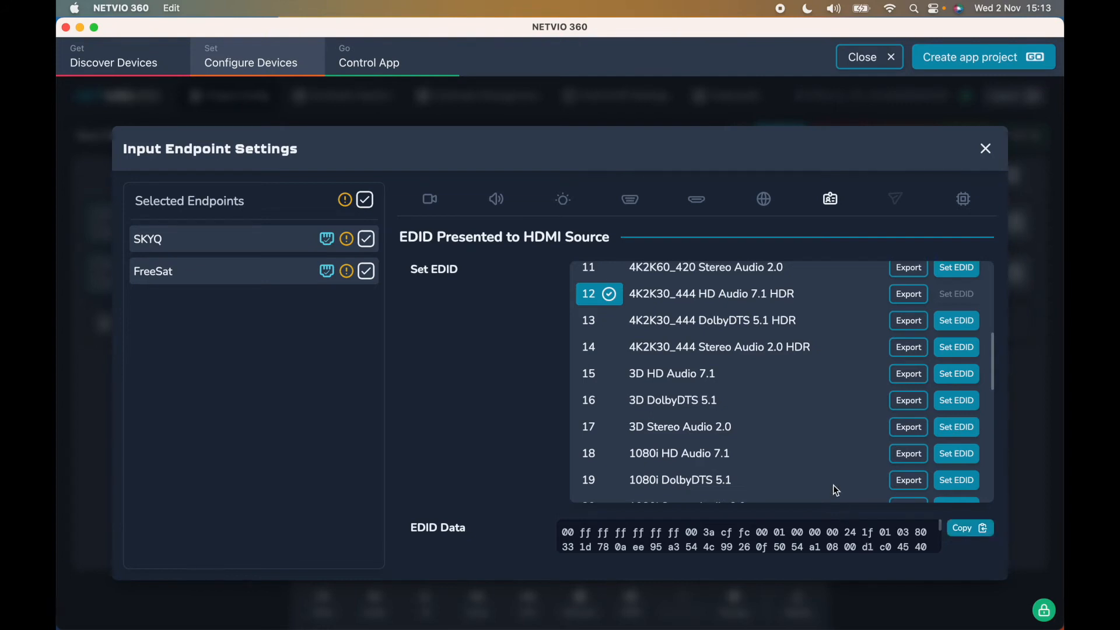
{"action": "scroll", "coordinate": [835, 489], "scroll_direction": "up", "scroll_amount": 2}
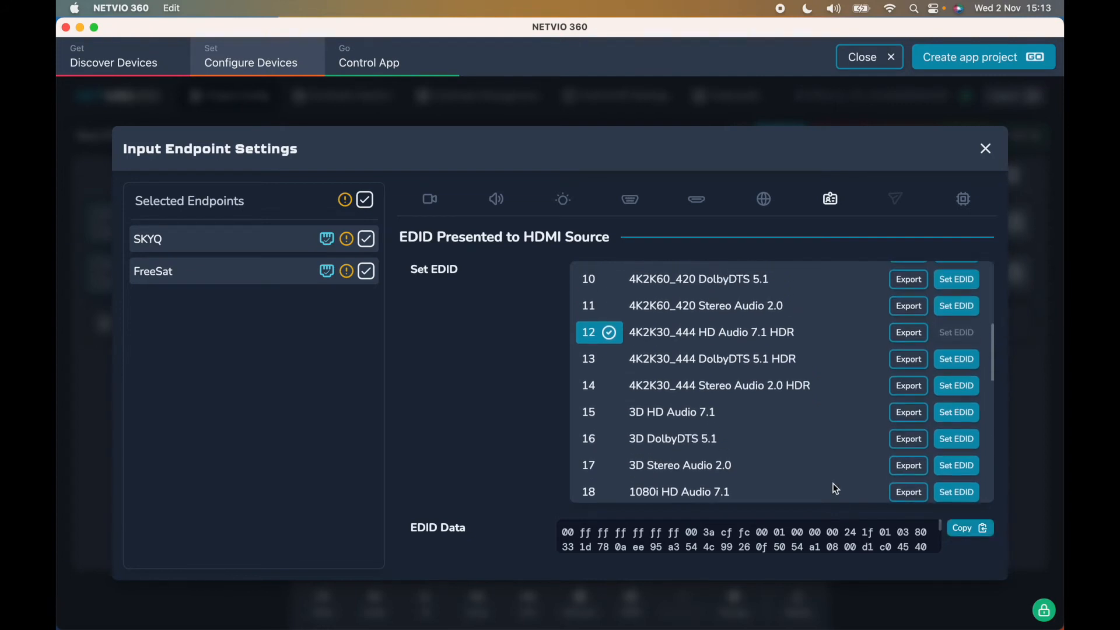
{"action": "scroll", "coordinate": [836, 489], "scroll_direction": "up", "scroll_amount": 10}
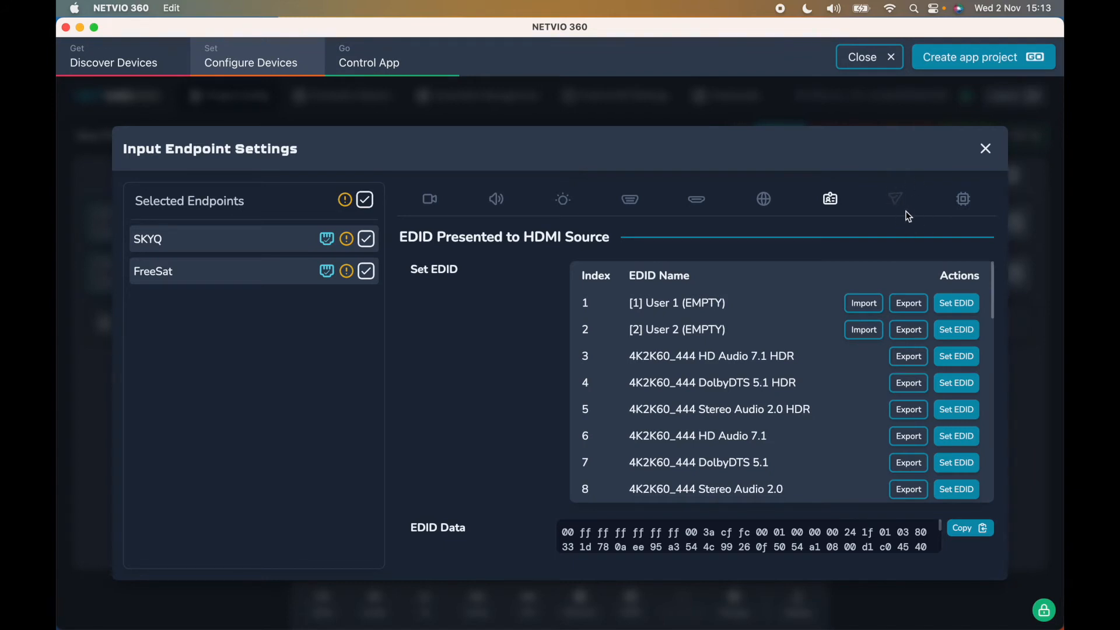
- Leave the input endpoint settings, select both SonyTV and HiSense outputs, and show their video settings
{"action": "left_click", "coordinate": [969, 210]}
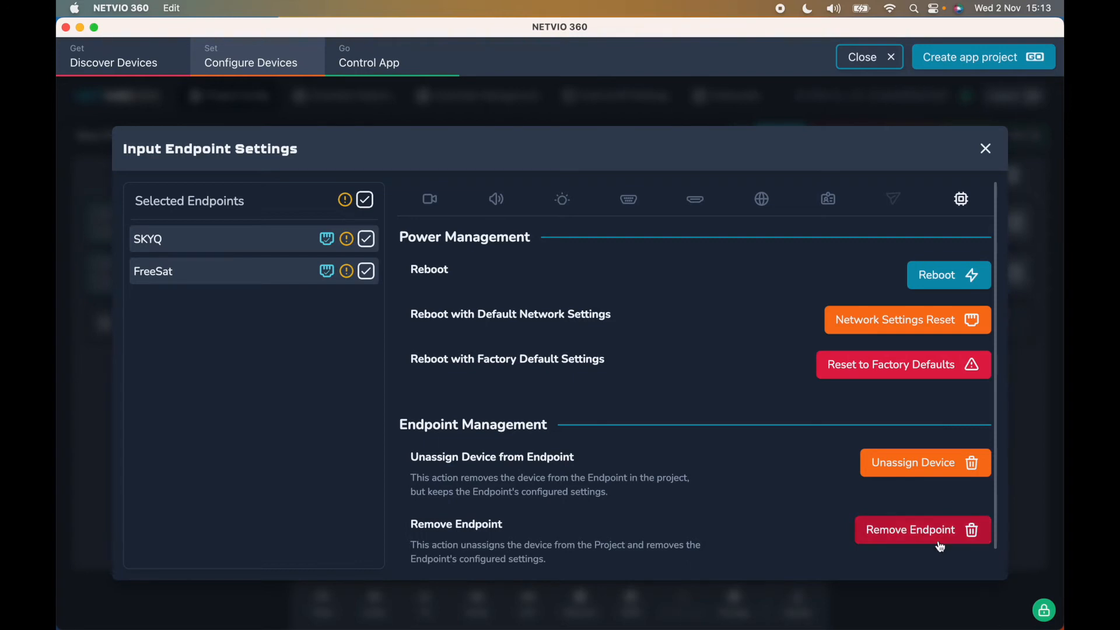
{"action": "left_click", "coordinate": [986, 150]}
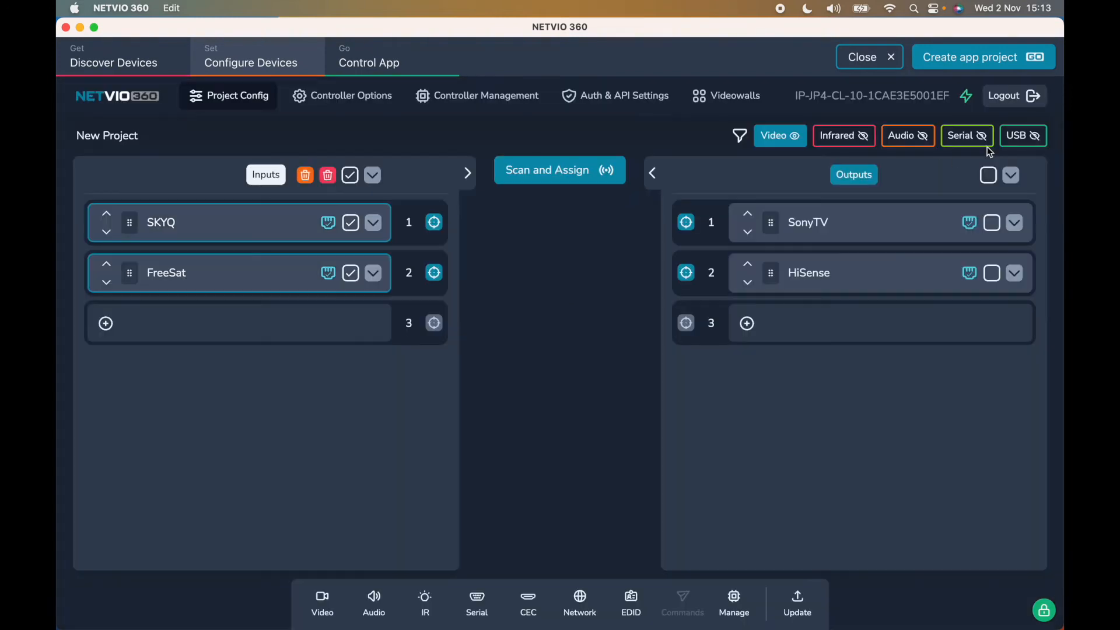
{"action": "left_click", "coordinate": [987, 177]}
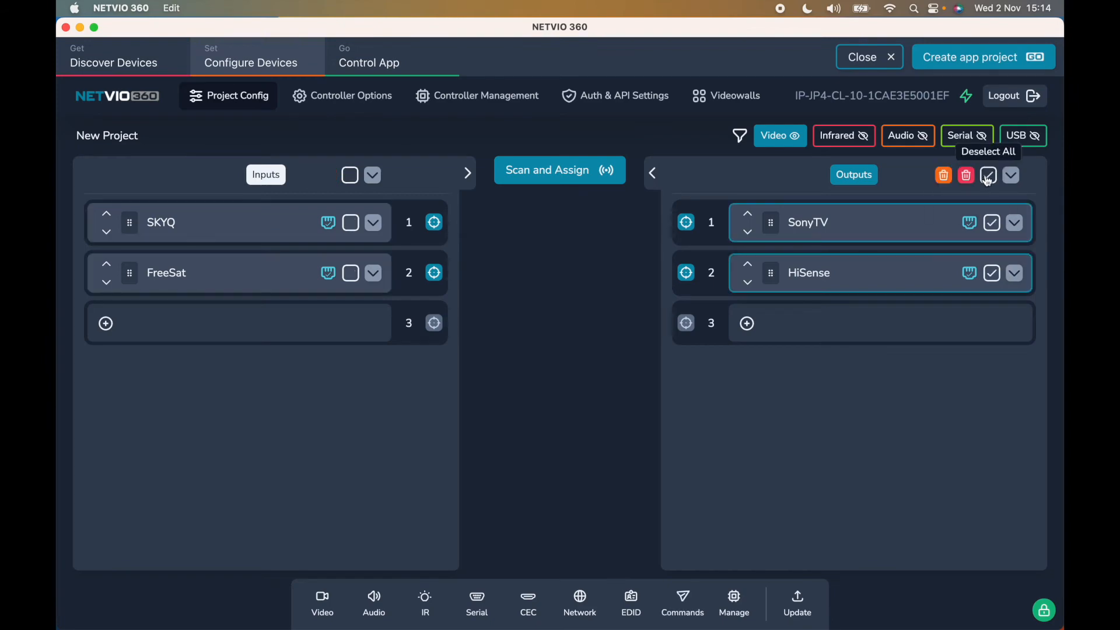
{"action": "left_click", "coordinate": [322, 603]}
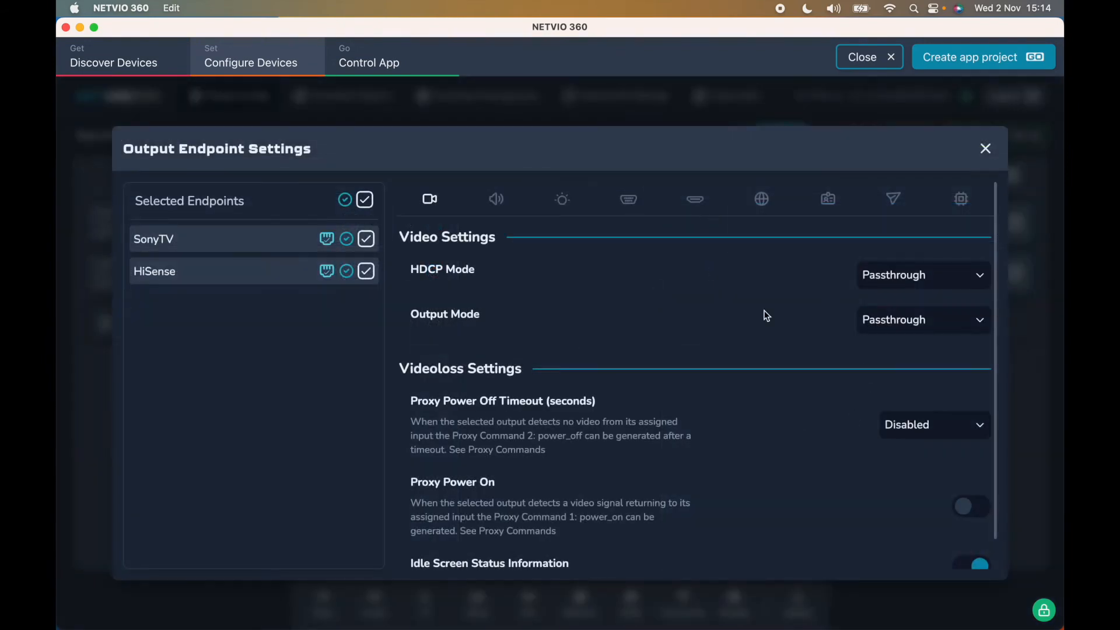
- Set HDCP Mode to Always HDCP v1.x and Output Mode to Scaler, keeping 1920x1080 resolution
{"action": "left_click", "coordinate": [955, 276]}
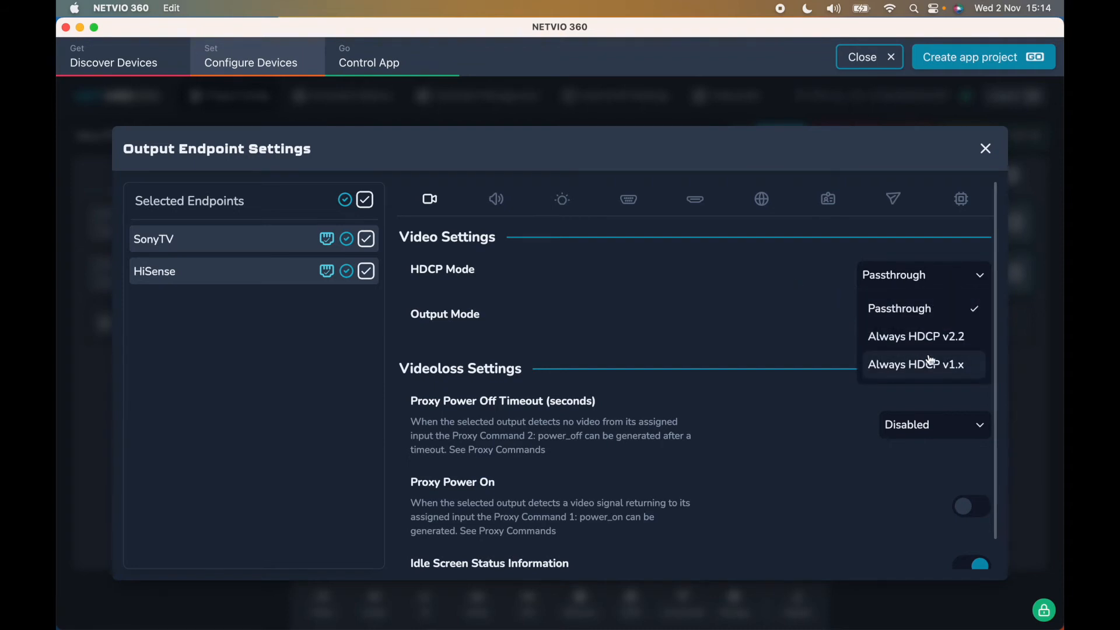
{"action": "left_click", "coordinate": [945, 368]}
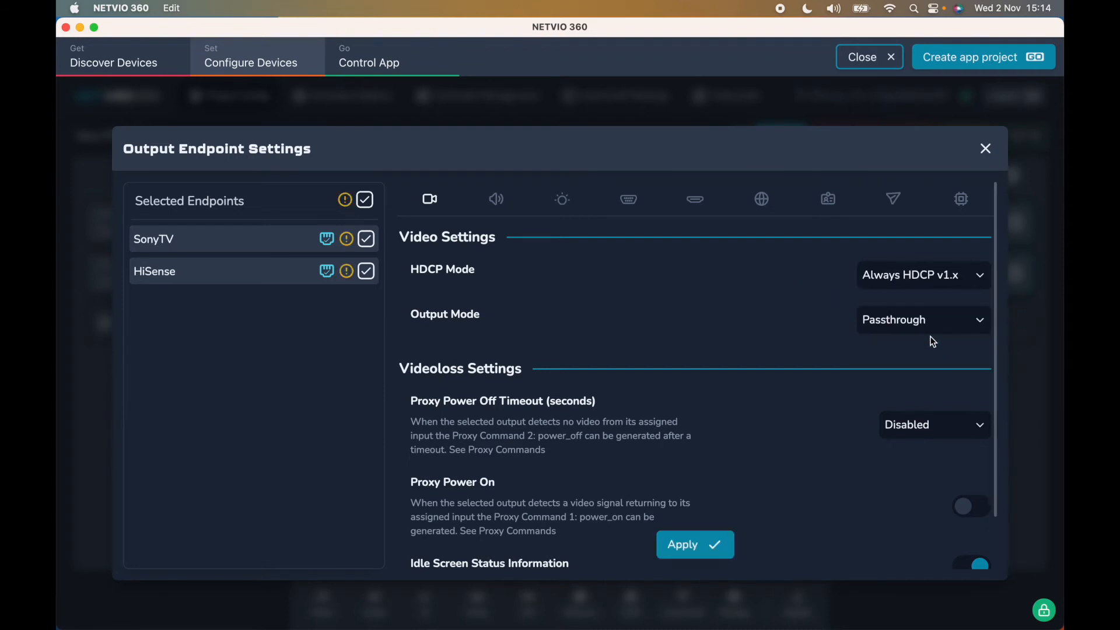
{"action": "left_click", "coordinate": [929, 318]}
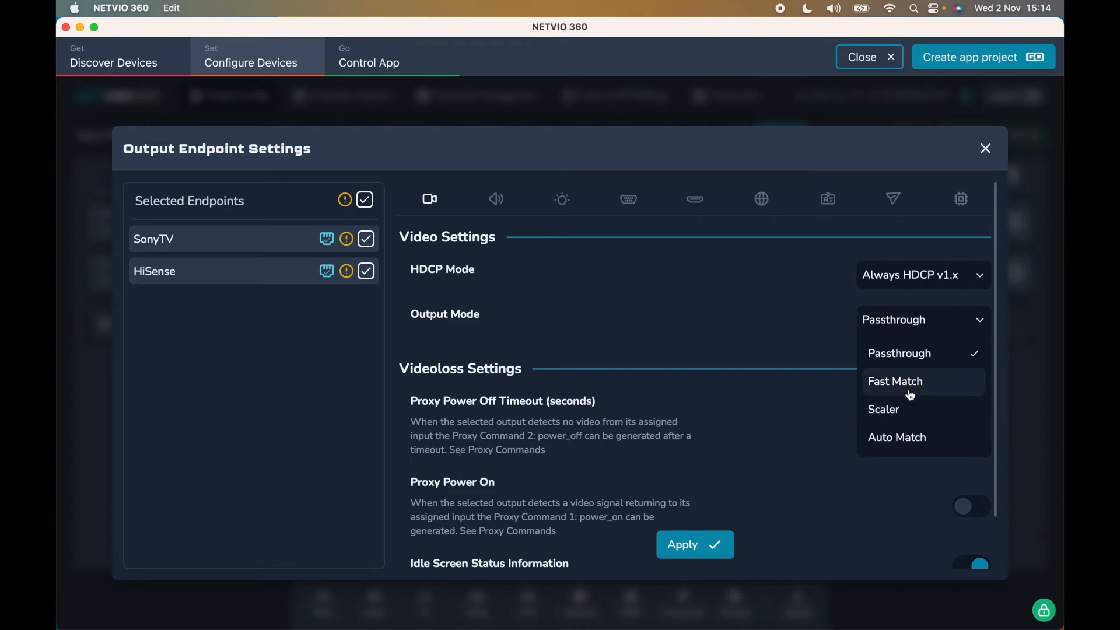
{"action": "left_click", "coordinate": [903, 416]}
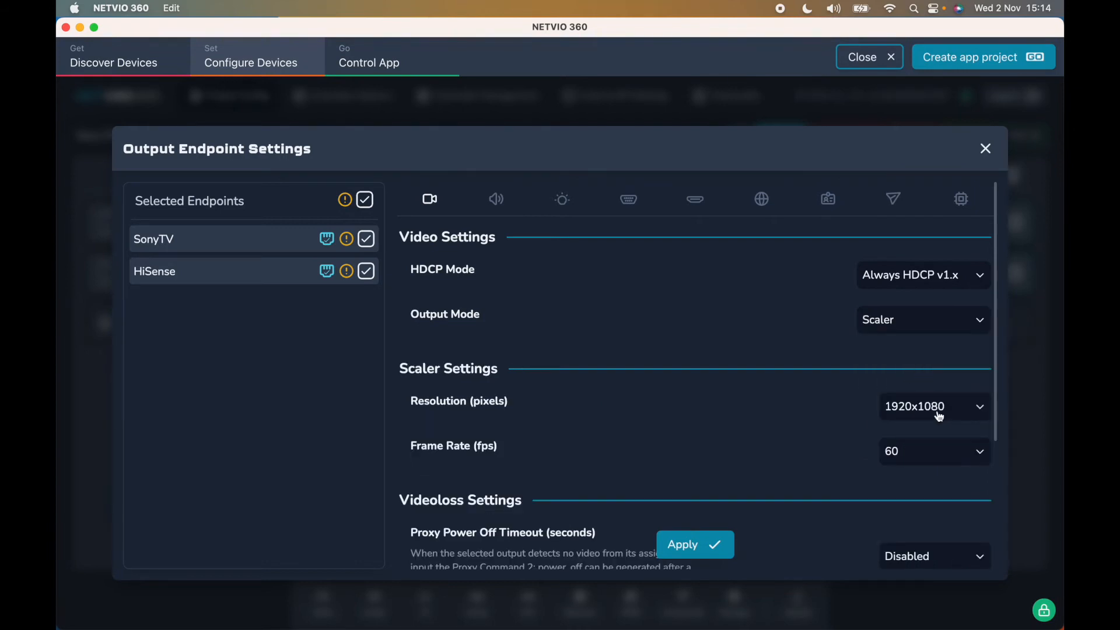
{"action": "scroll", "coordinate": [939, 416], "scroll_direction": "down", "scroll_amount": 3}
{"action": "left_click", "coordinate": [934, 328]}
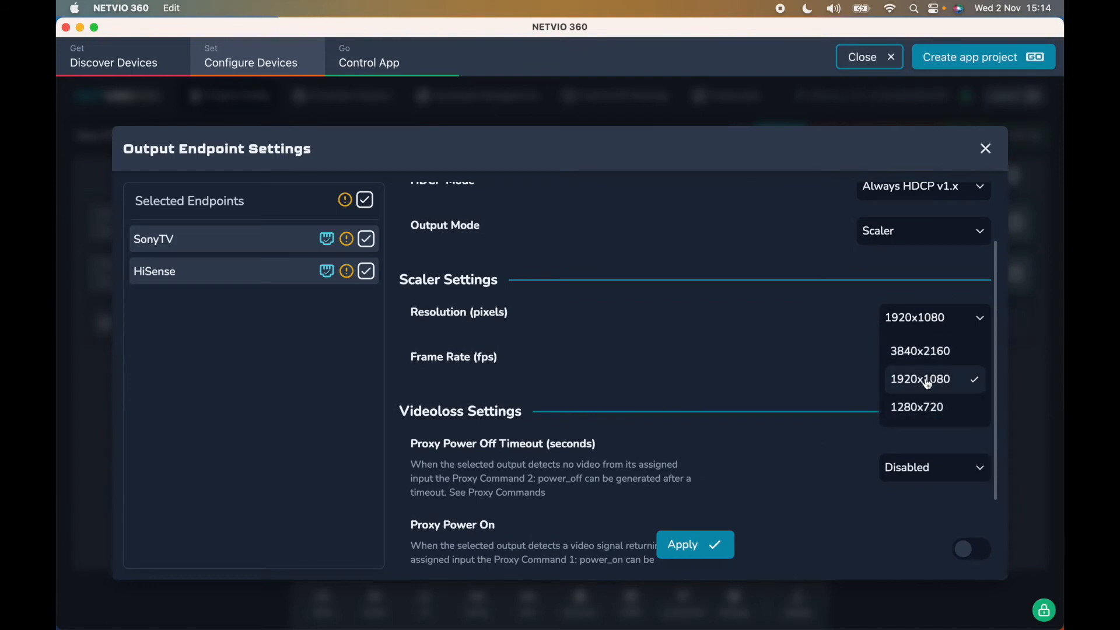
{"action": "left_click", "coordinate": [868, 357]}
{"action": "scroll", "coordinate": [868, 355], "scroll_direction": "up", "scroll_amount": 3}
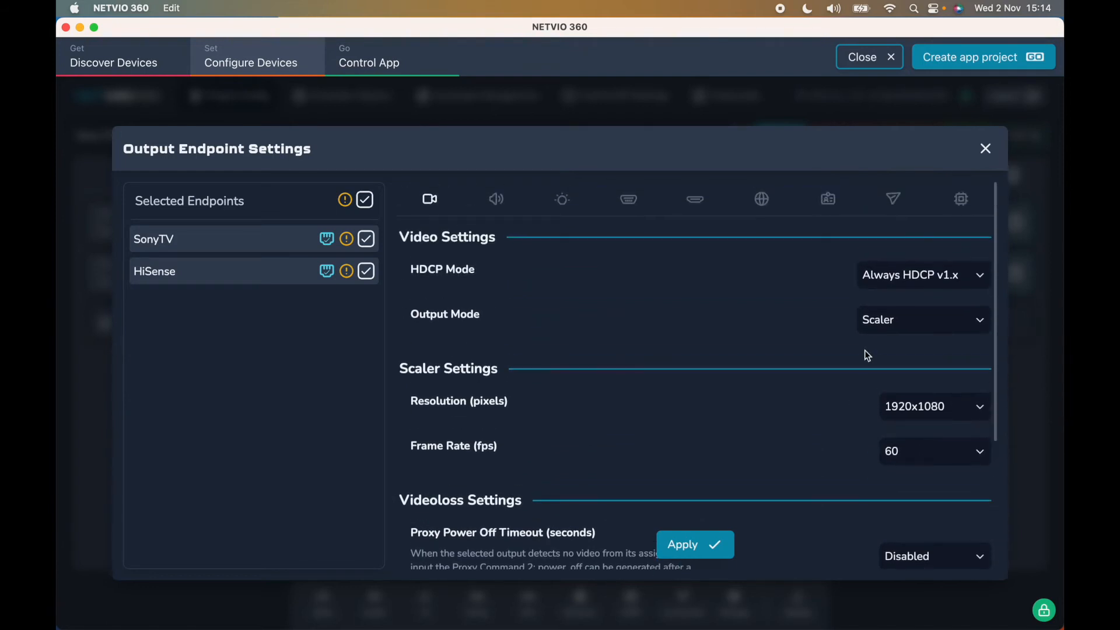
- Reselect the Scaler output mode and set the frame rate to 50 fps
{"action": "left_click", "coordinate": [906, 327]}
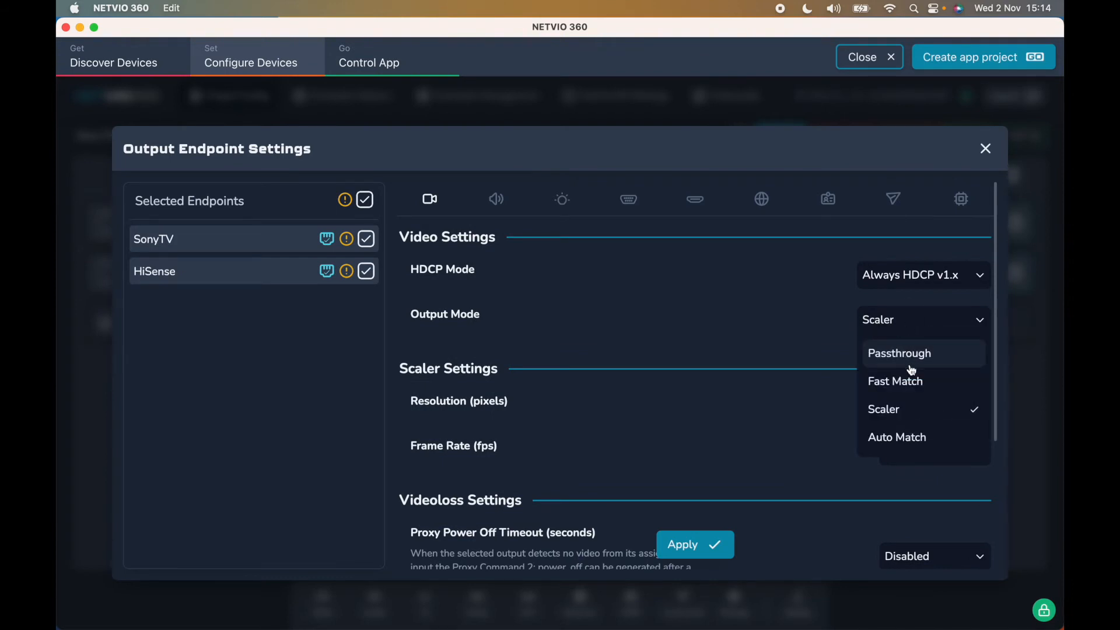
{"action": "left_click", "coordinate": [907, 357]}
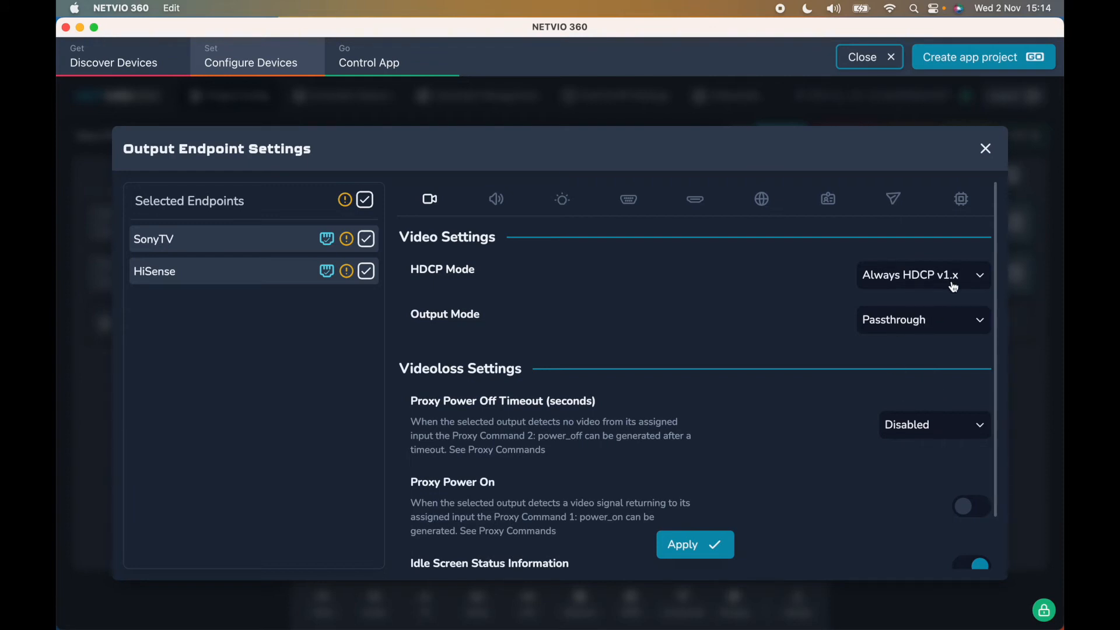
{"action": "left_click", "coordinate": [948, 321]}
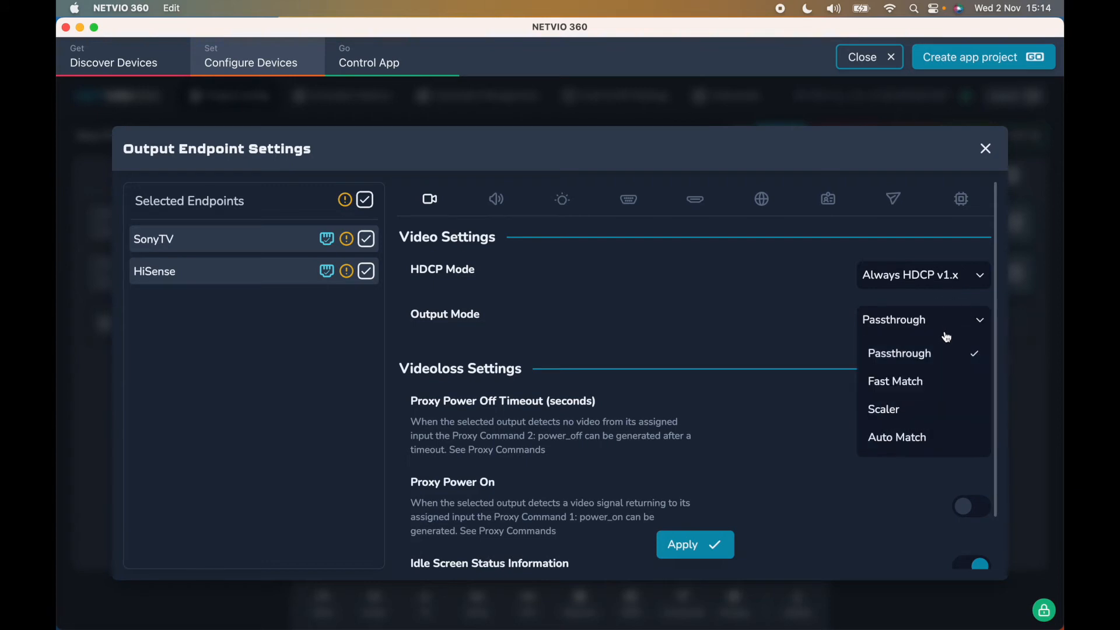
{"action": "left_click", "coordinate": [925, 405]}
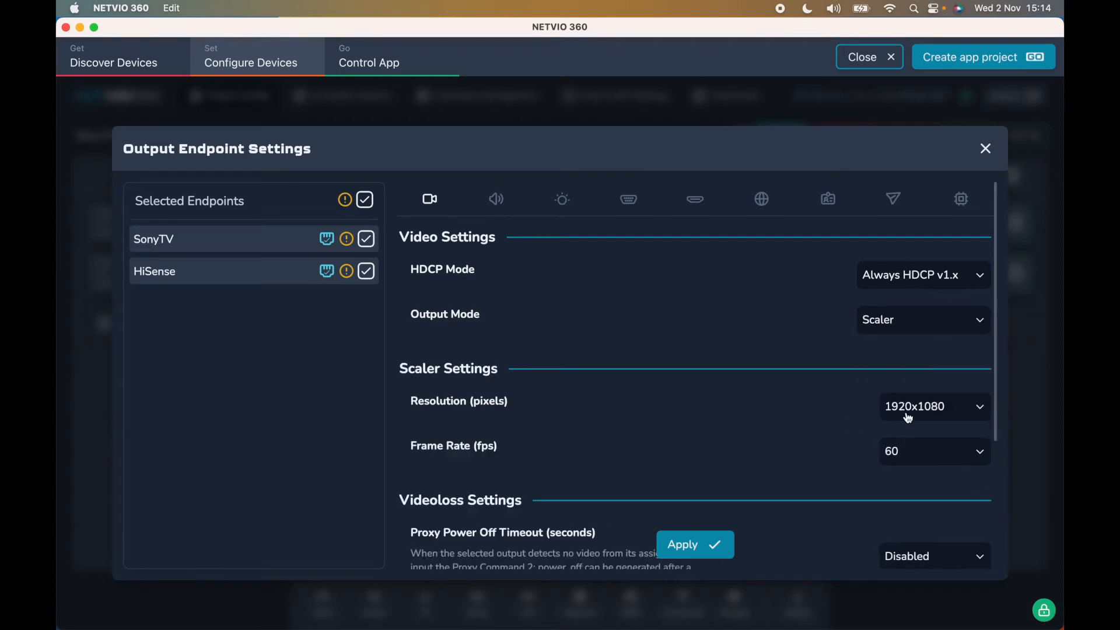
{"action": "left_click", "coordinate": [944, 461]}
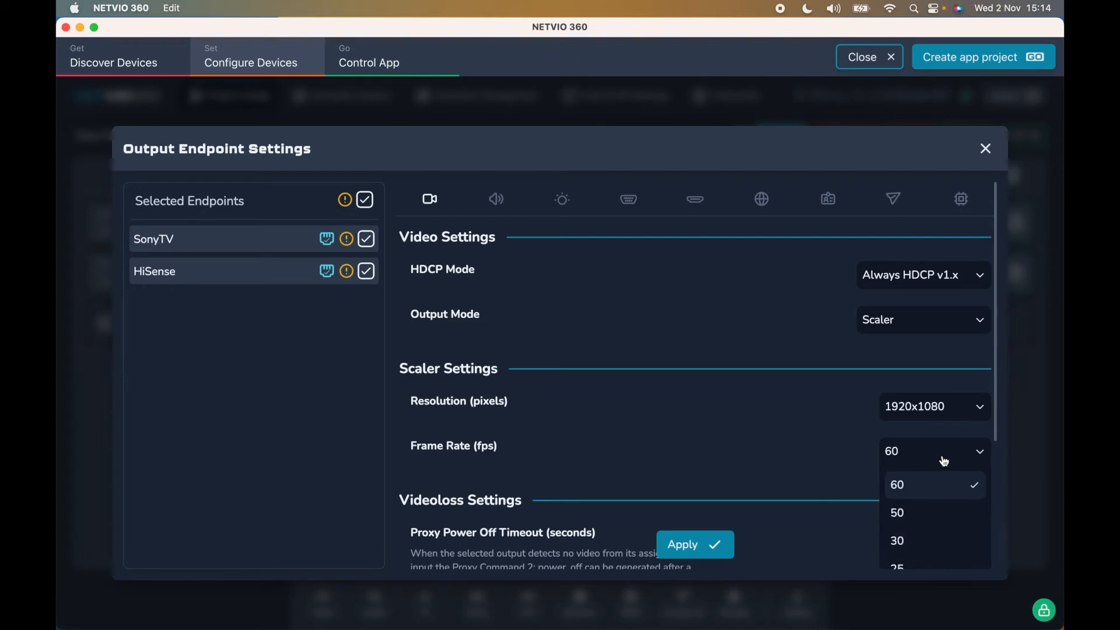
{"action": "left_click", "coordinate": [941, 516]}
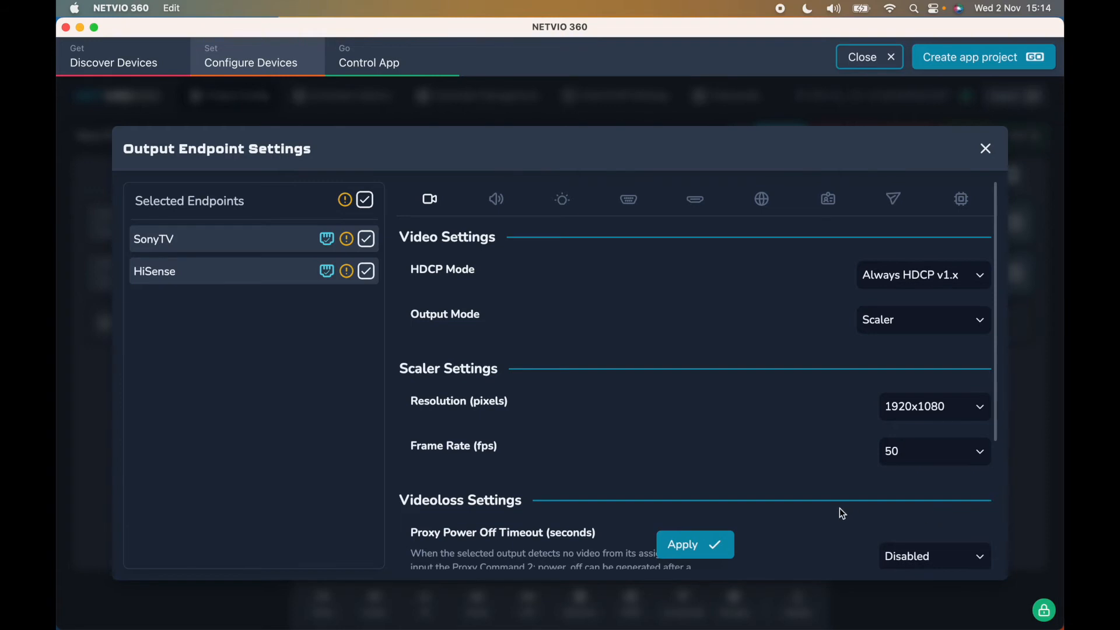
{"action": "scroll", "coordinate": [840, 510], "scroll_direction": "down", "scroll_amount": 5}
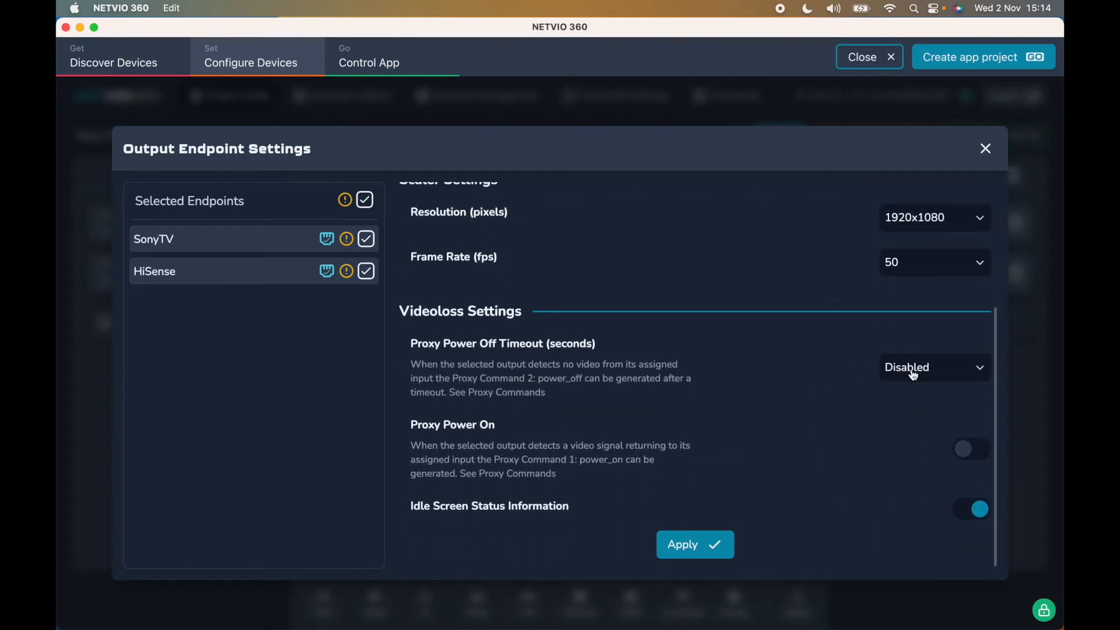
- Set Proxy Power Off Timeout to 30 seconds and turn on Proxy Power On
{"action": "left_click", "coordinate": [949, 372]}
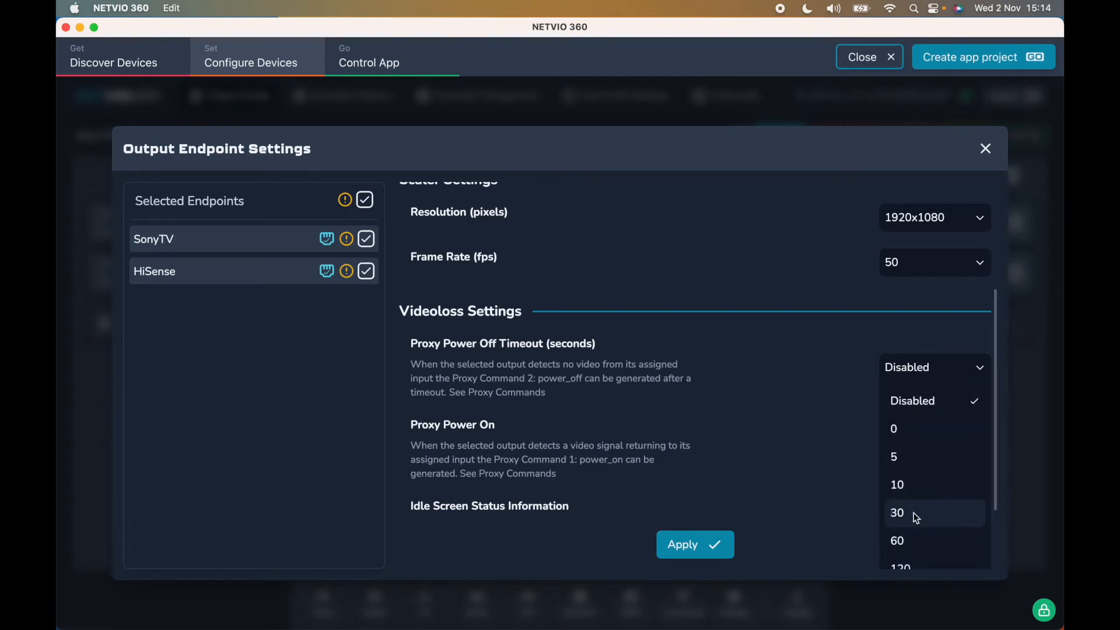
{"action": "left_click", "coordinate": [915, 517]}
{"action": "scroll", "coordinate": [891, 439], "scroll_direction": "down", "scroll_amount": 1}
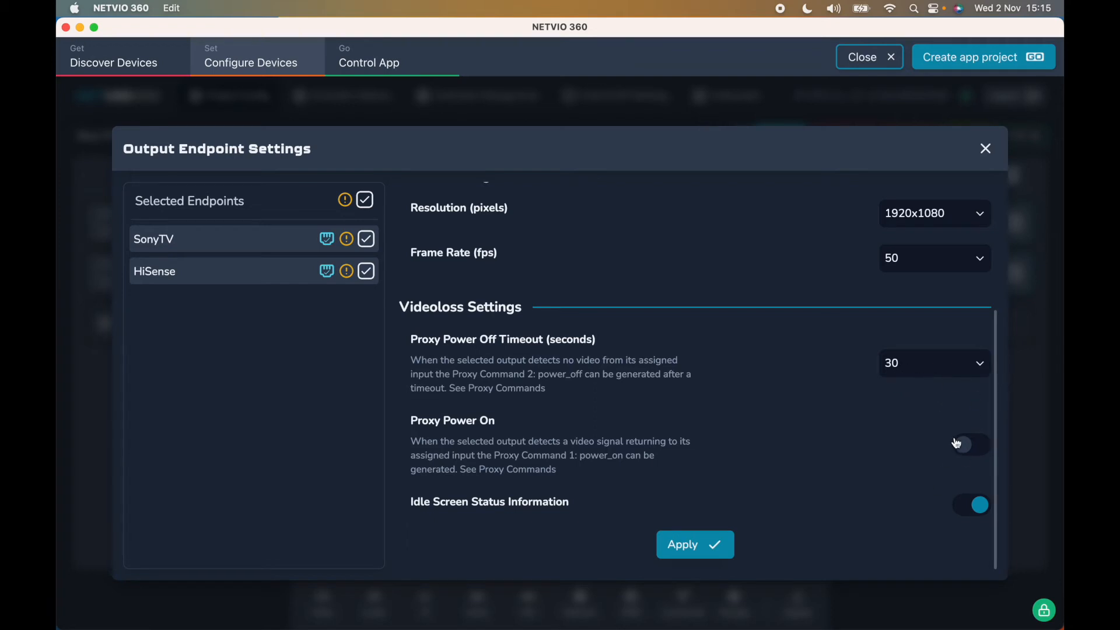
{"action": "left_click", "coordinate": [971, 444]}
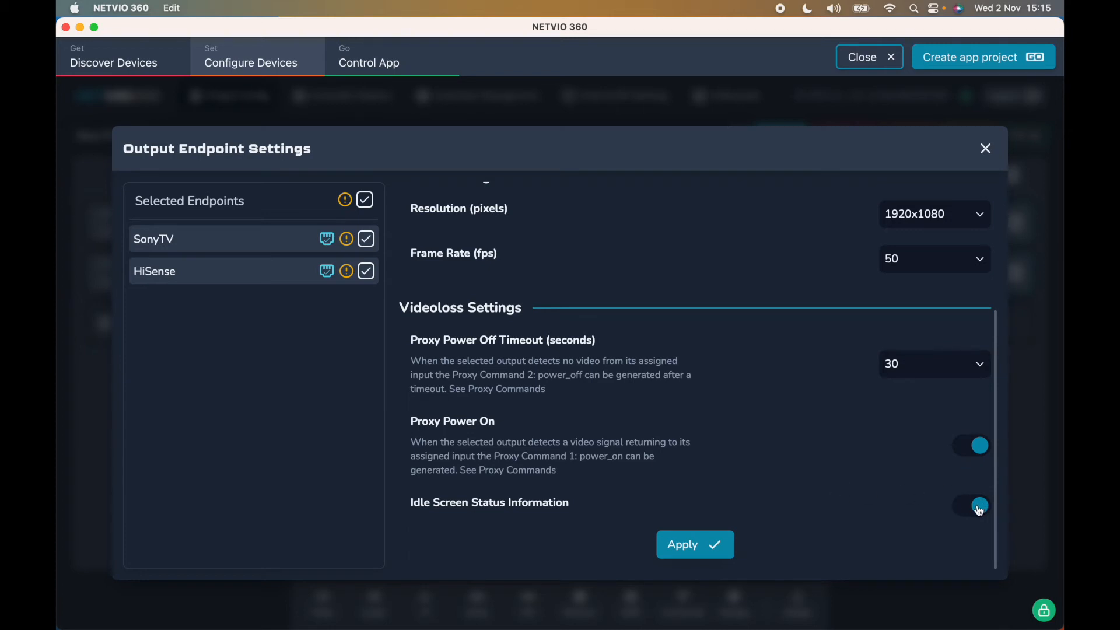
- Apply the output video settings and switch to the audio settings
{"action": "scroll", "coordinate": [988, 509], "scroll_direction": "down", "scroll_amount": 1}
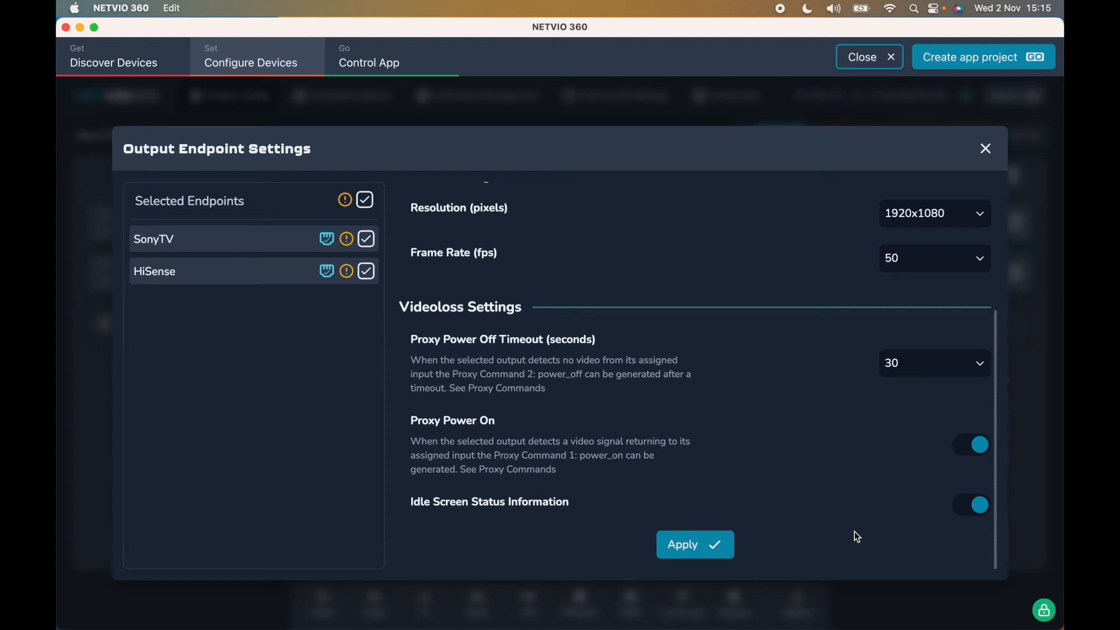
{"action": "left_click", "coordinate": [718, 541]}
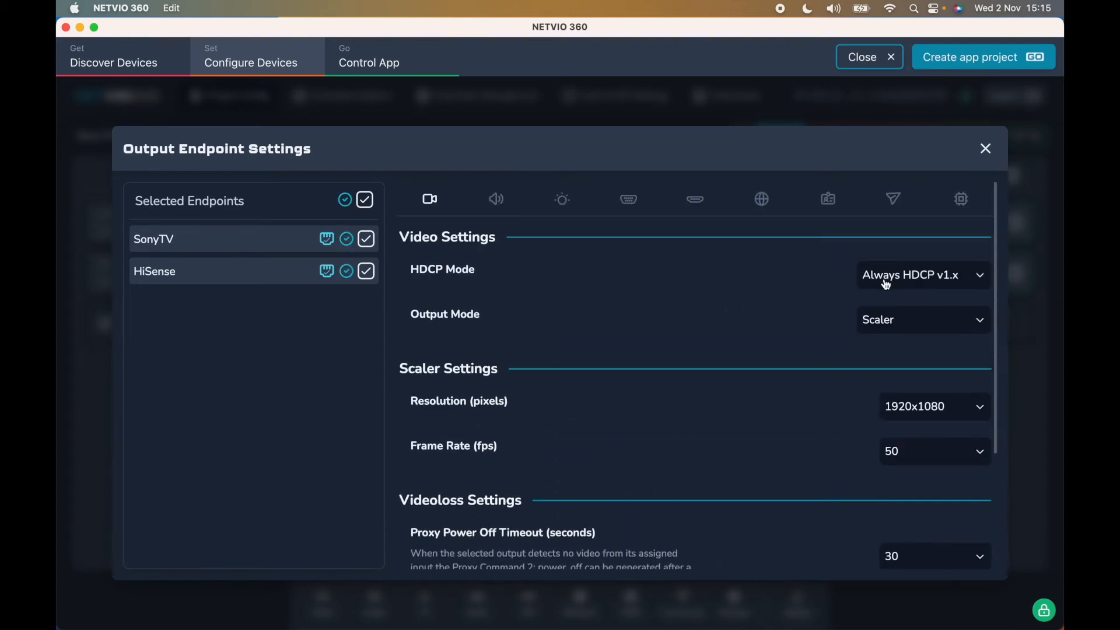
{"action": "left_click", "coordinate": [496, 198]}
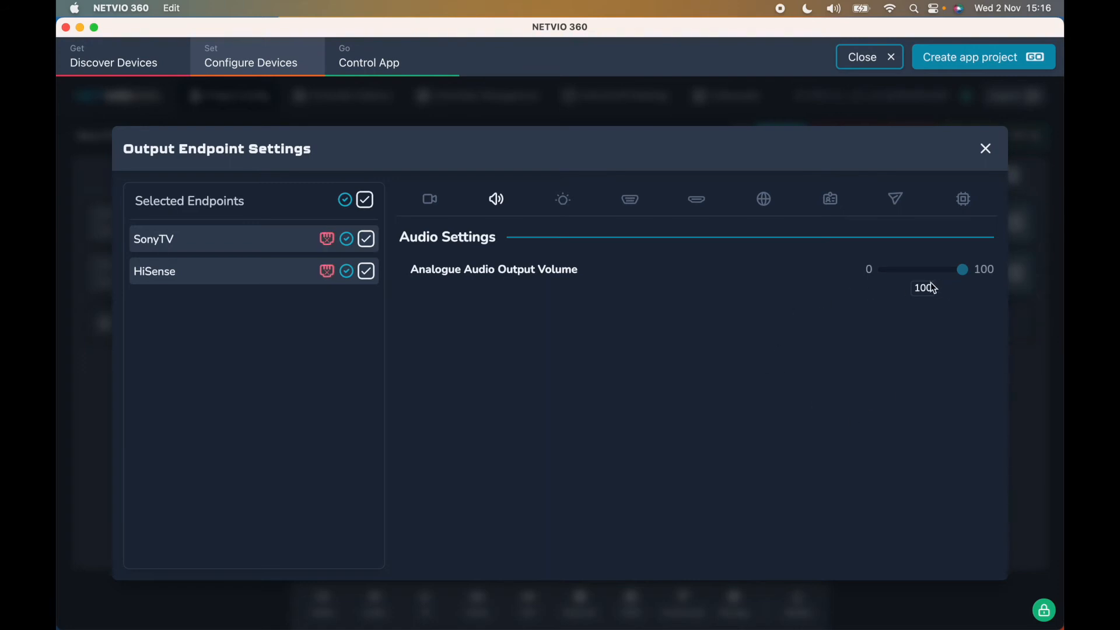
- Browse the IR, RS-232 and CEC panels, ending on RS-232 settings (115200 baud, 8-N-1)
{"action": "left_click", "coordinate": [563, 201]}
{"action": "left_click", "coordinate": [643, 201]}
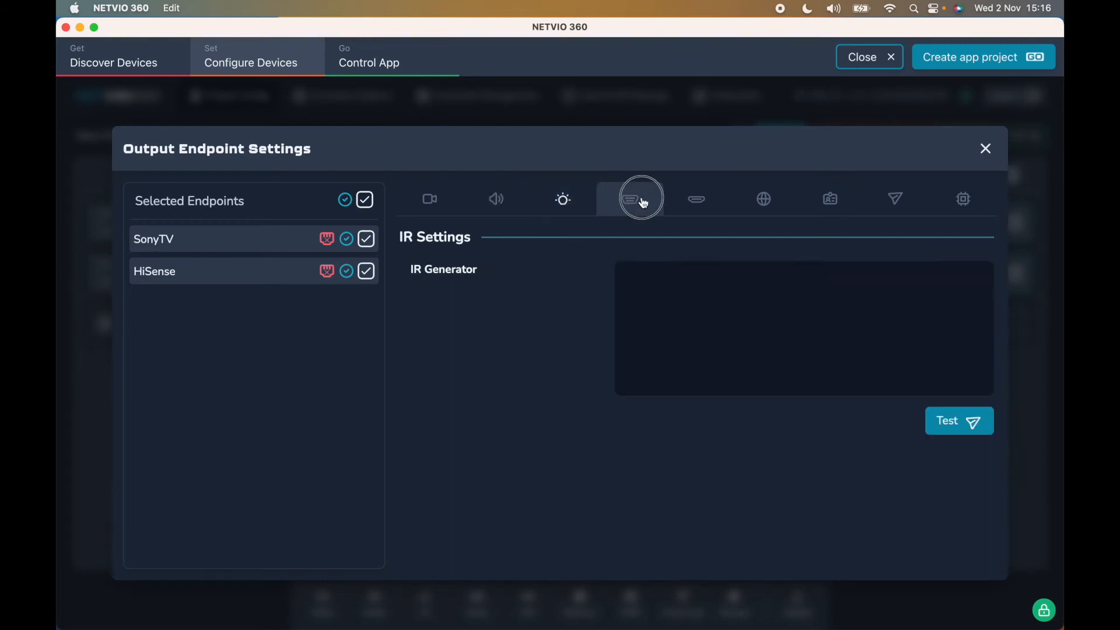
{"action": "left_click", "coordinate": [697, 203]}
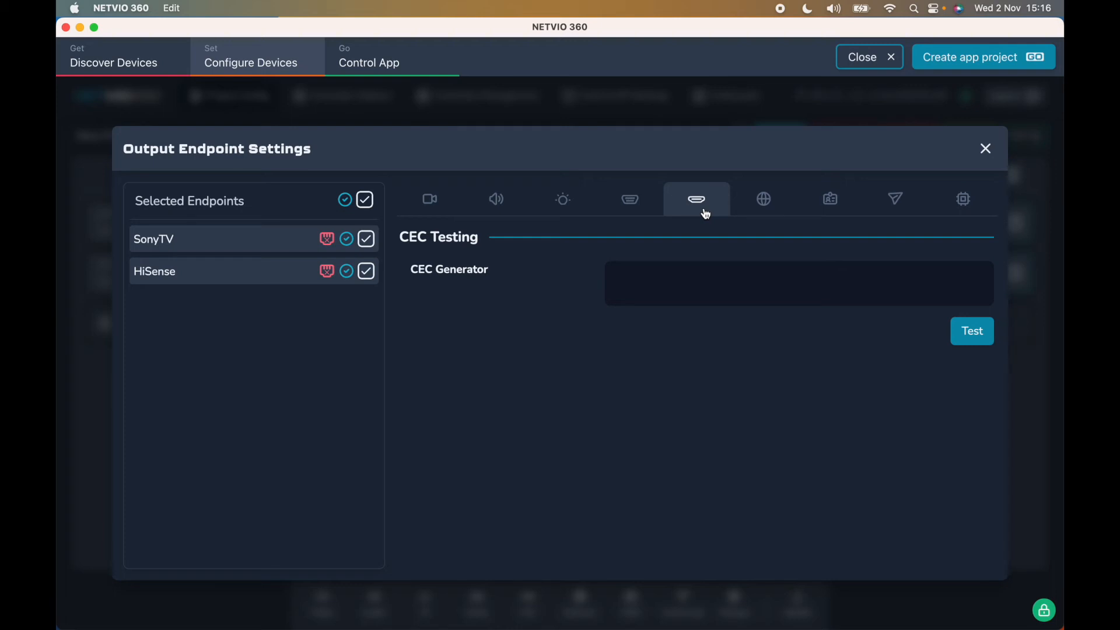
{"action": "left_click", "coordinate": [633, 208]}
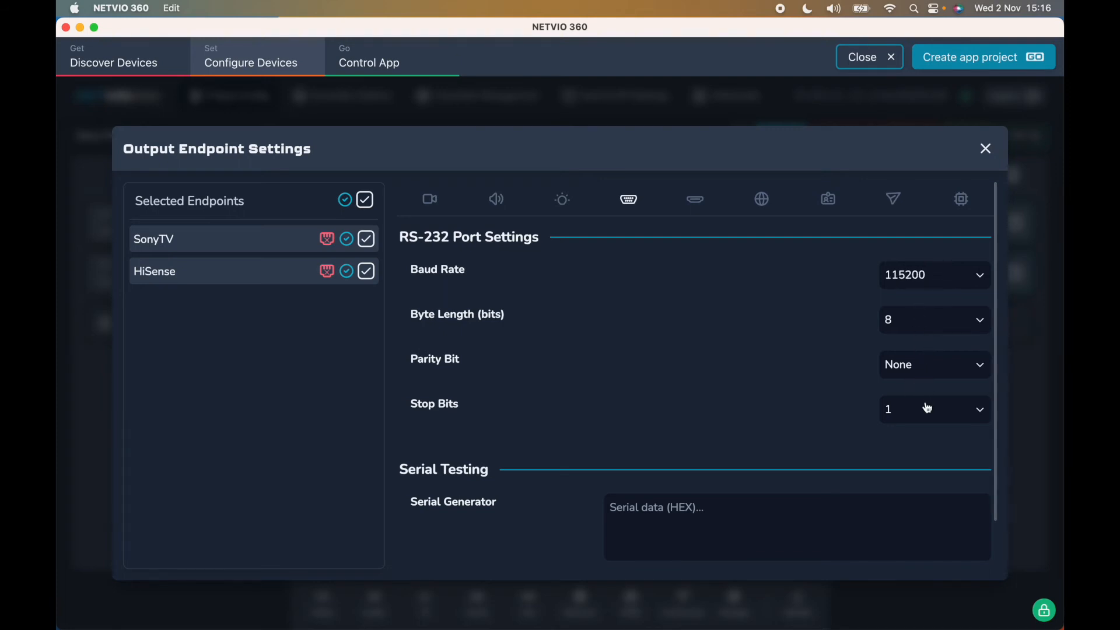
- Set both outputs' baud rate to 9600, apply it, and show the Identify panel
{"action": "left_click", "coordinate": [938, 282]}
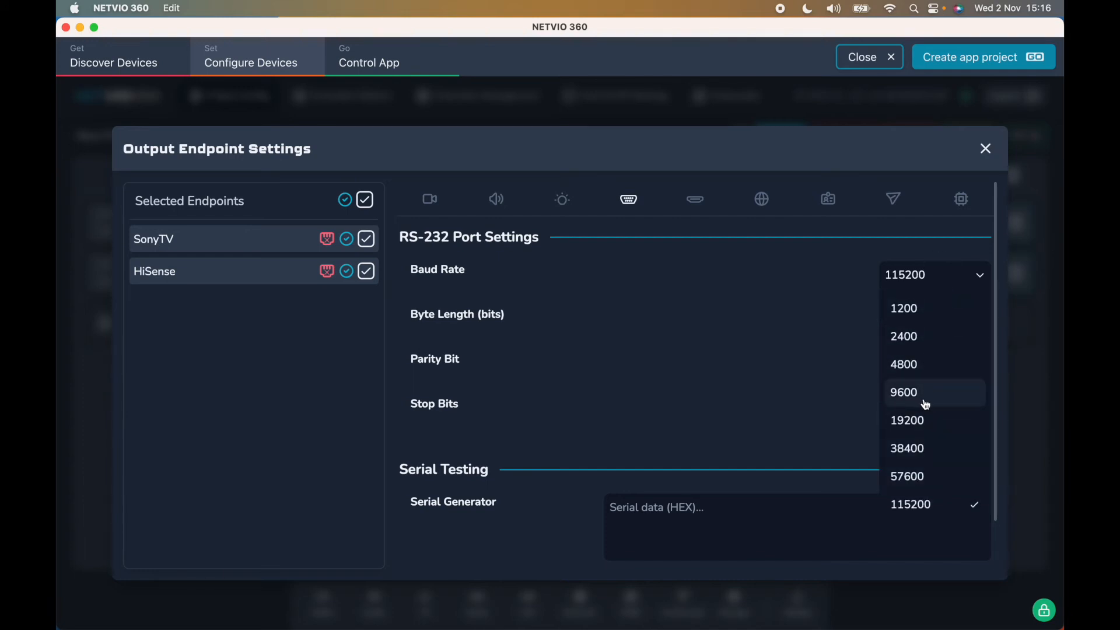
{"action": "left_click", "coordinate": [926, 402]}
{"action": "left_click", "coordinate": [694, 547]}
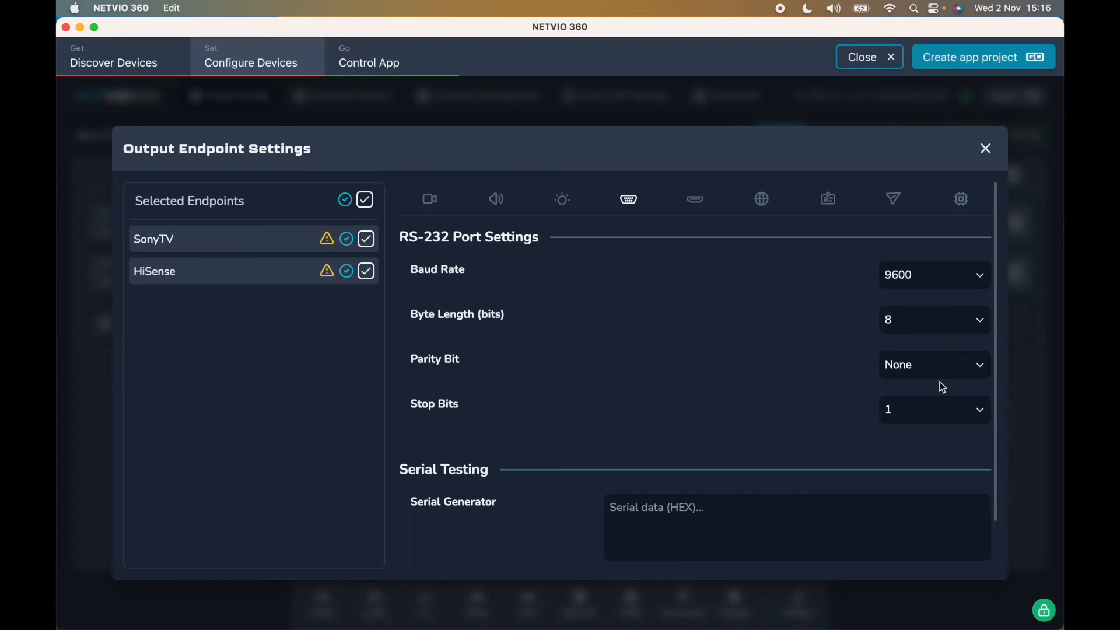
{"action": "left_click", "coordinate": [761, 204]}
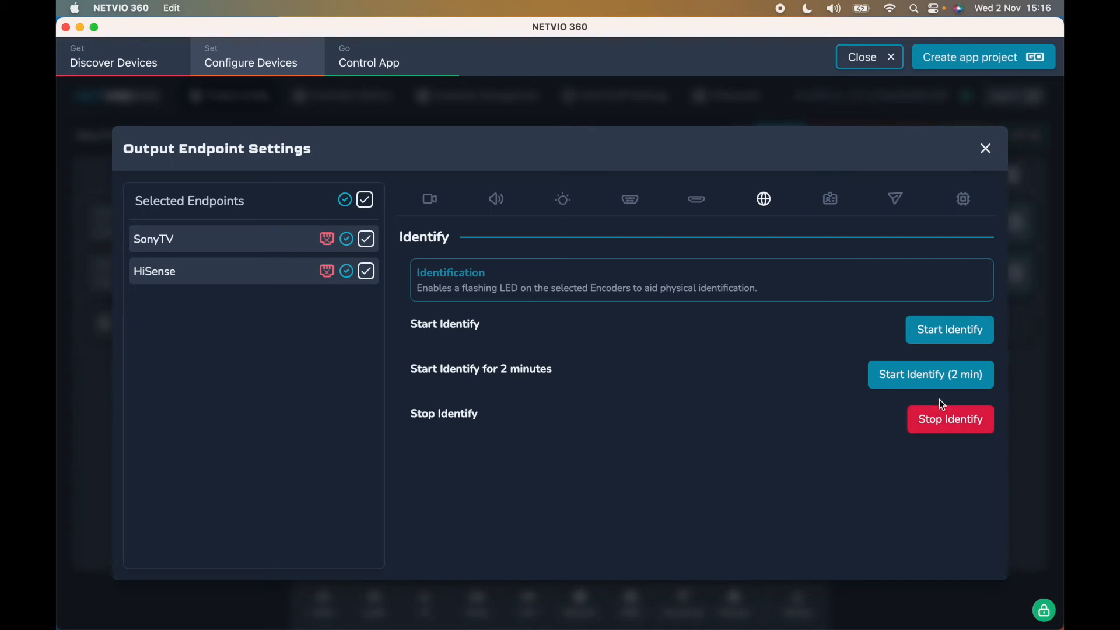
- Show the EDID capture panel and untick HiSense so only SonyTV is selected
{"action": "left_click", "coordinate": [838, 201]}
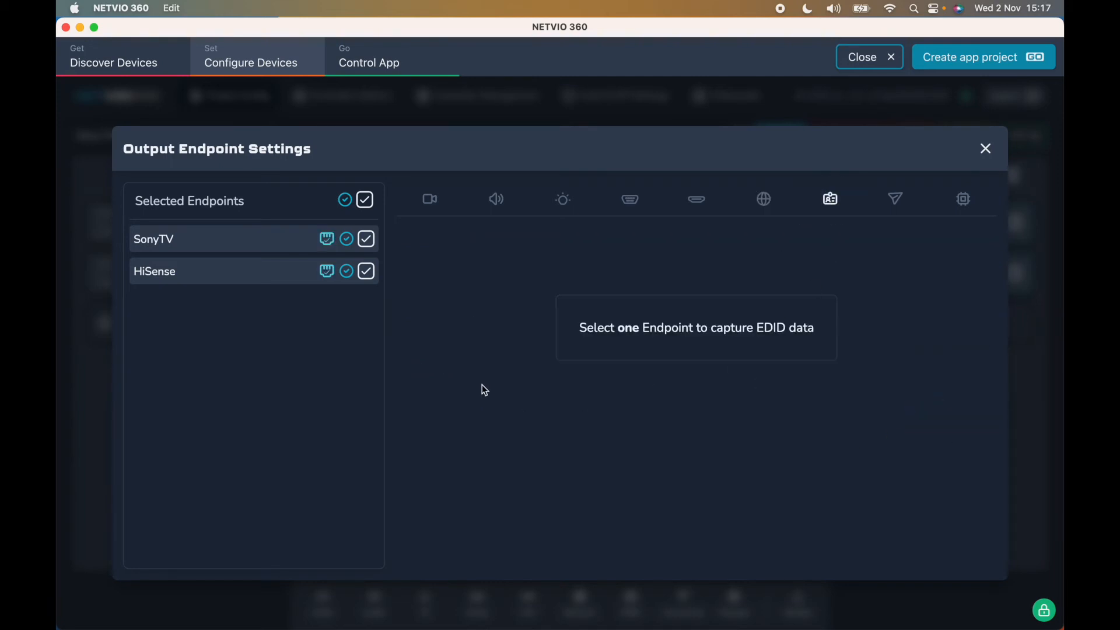
{"action": "left_click", "coordinate": [368, 272]}
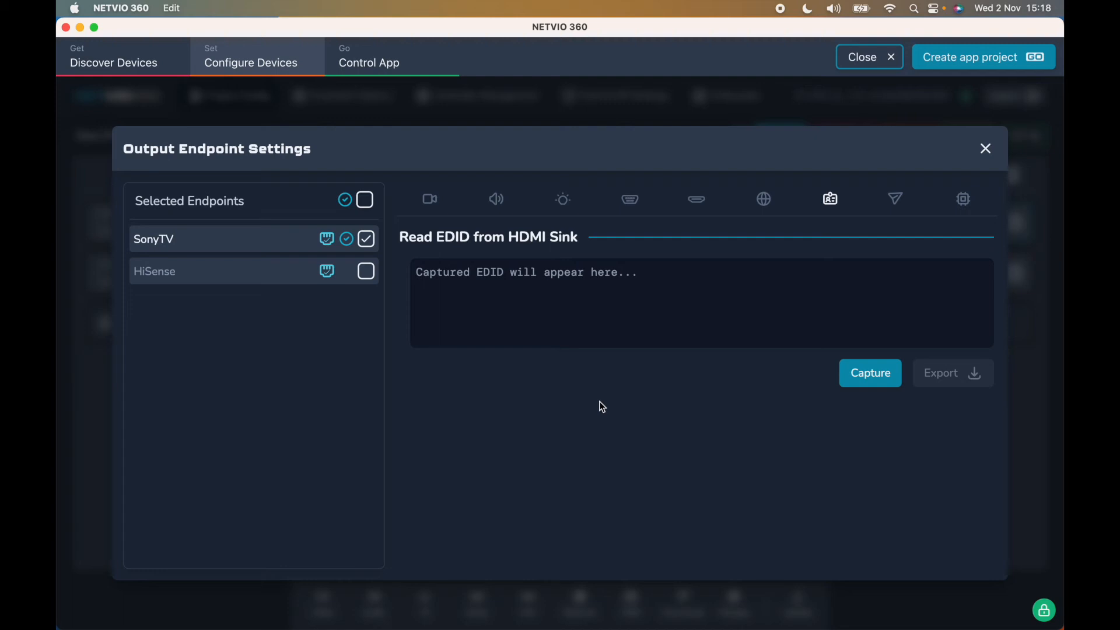
- Capture SonyTV's EDID, then view its Proxy Commands list of five CEC commands
{"action": "left_click", "coordinate": [876, 377]}
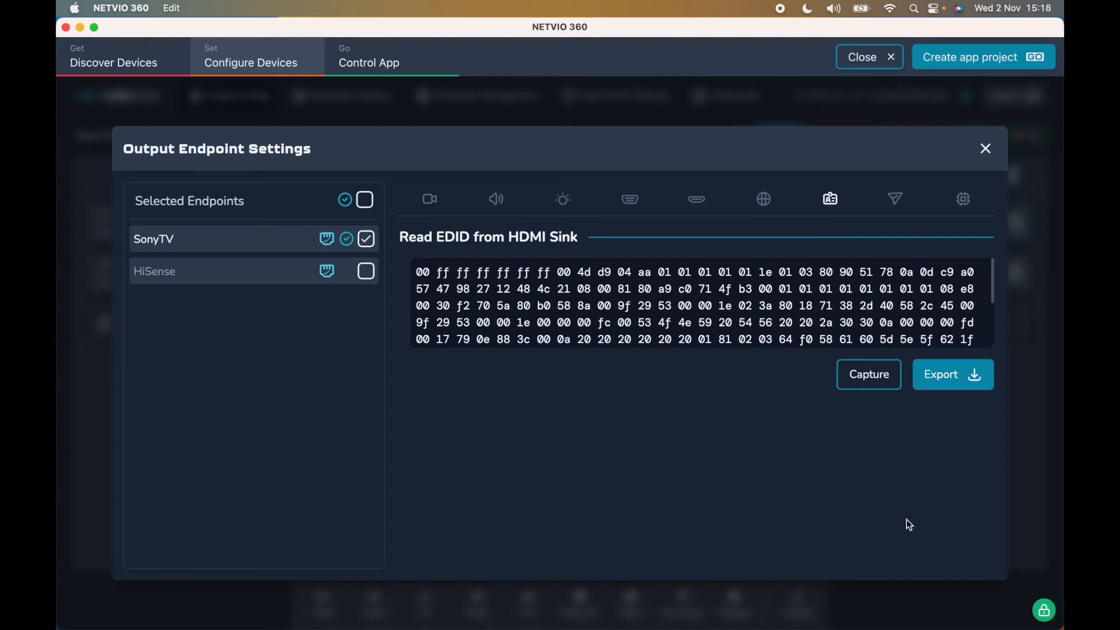
{"action": "left_click", "coordinate": [901, 204]}
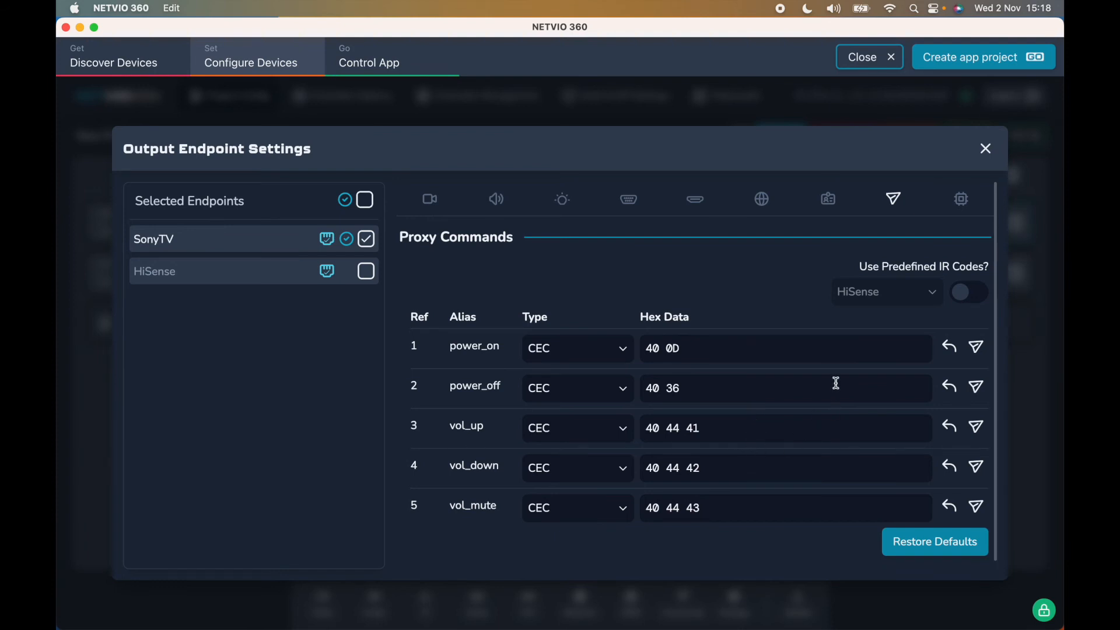
- Keep power_on's command type as CEC and show SonyTV's Power and Endpoint Management options
{"action": "left_click", "coordinate": [619, 350]}
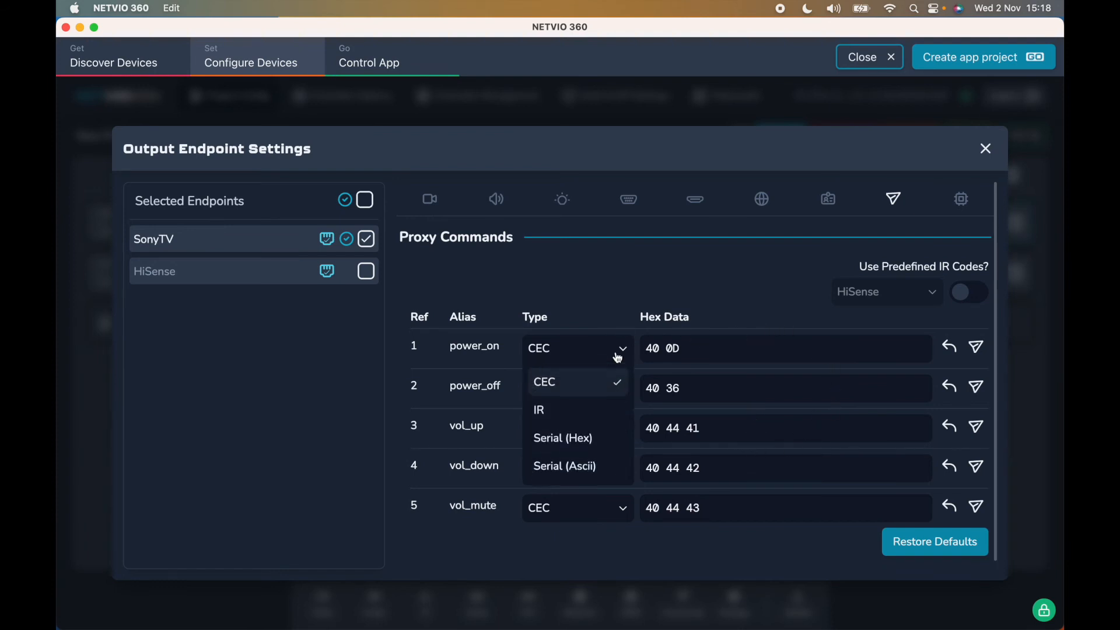
{"action": "left_click", "coordinate": [602, 388]}
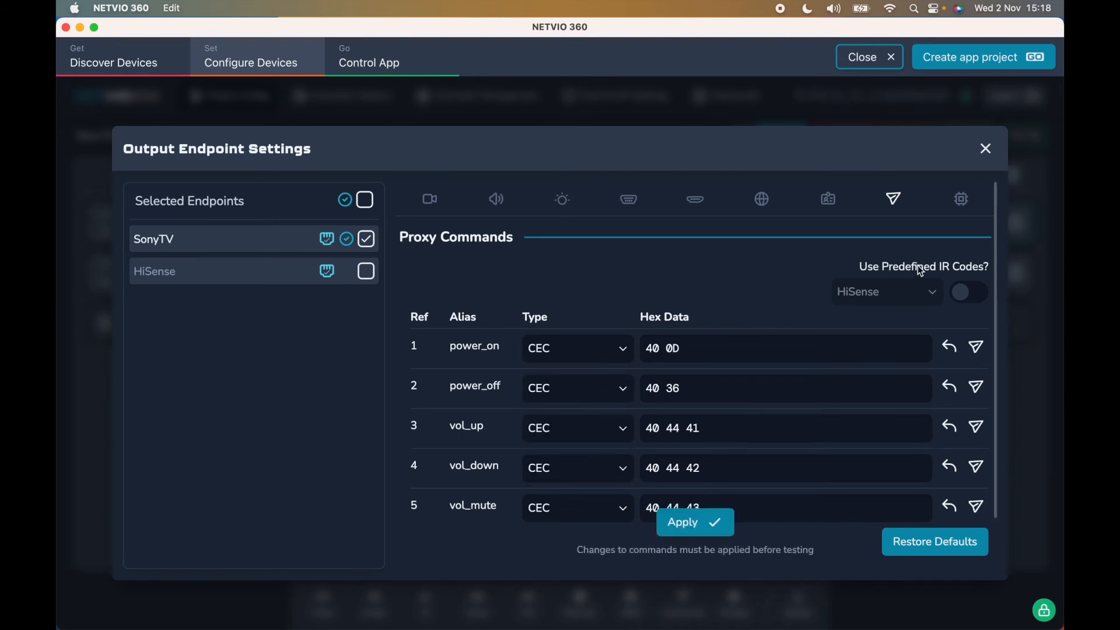
{"action": "left_click", "coordinate": [961, 199]}
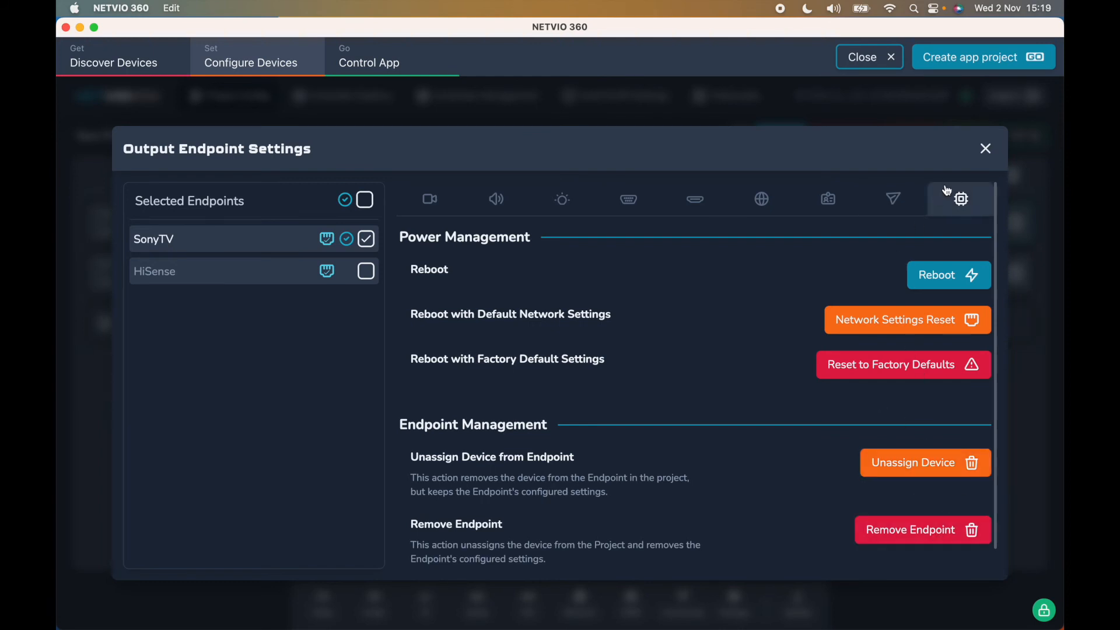
- Close Output Endpoint Settings and expand SKYQ to see its 3840x2160 video info and preview
{"action": "left_click", "coordinate": [987, 148]}
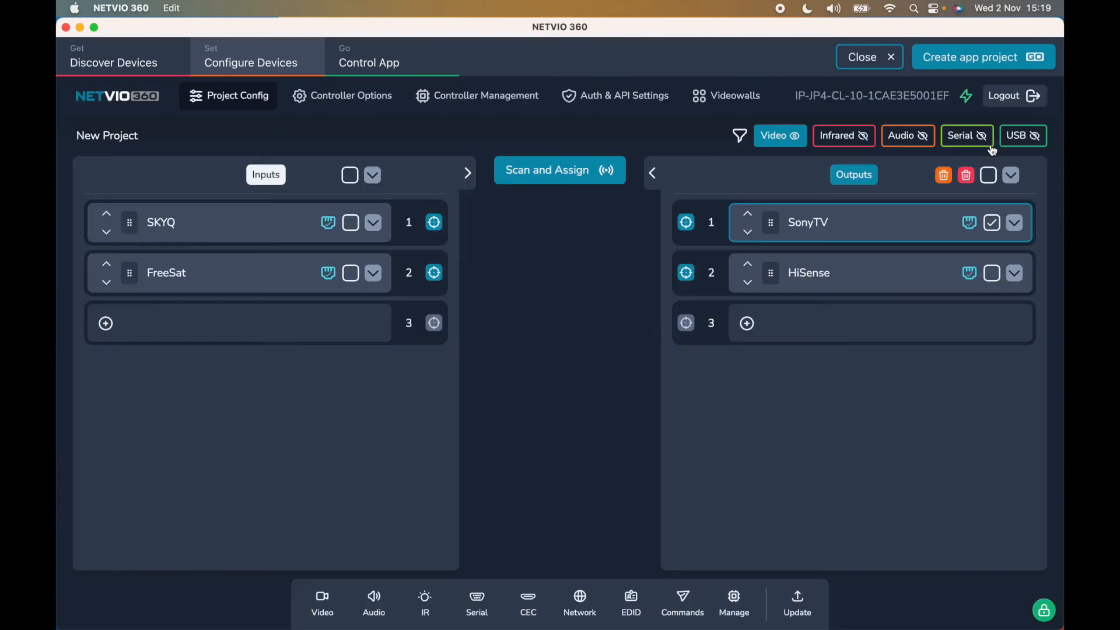
{"action": "left_click", "coordinate": [373, 224]}
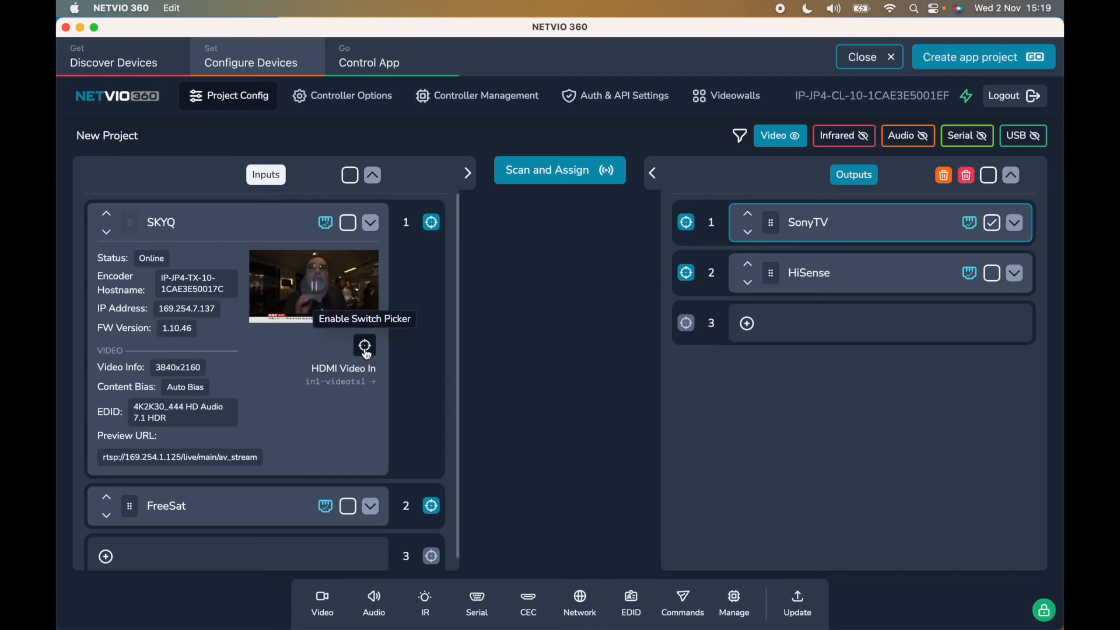
- Turn on the Audio filter and route SKYQ's HDMI video to SonyTV's HDMI Video Out, expanding both outputs
{"action": "left_click", "coordinate": [1016, 225]}
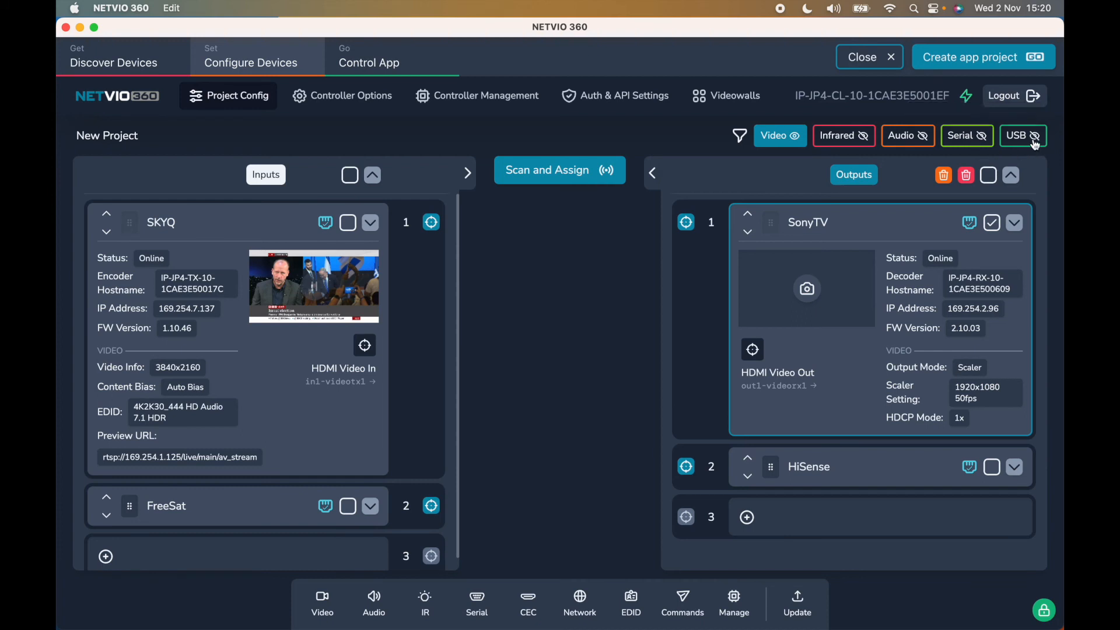
{"action": "left_click", "coordinate": [902, 141]}
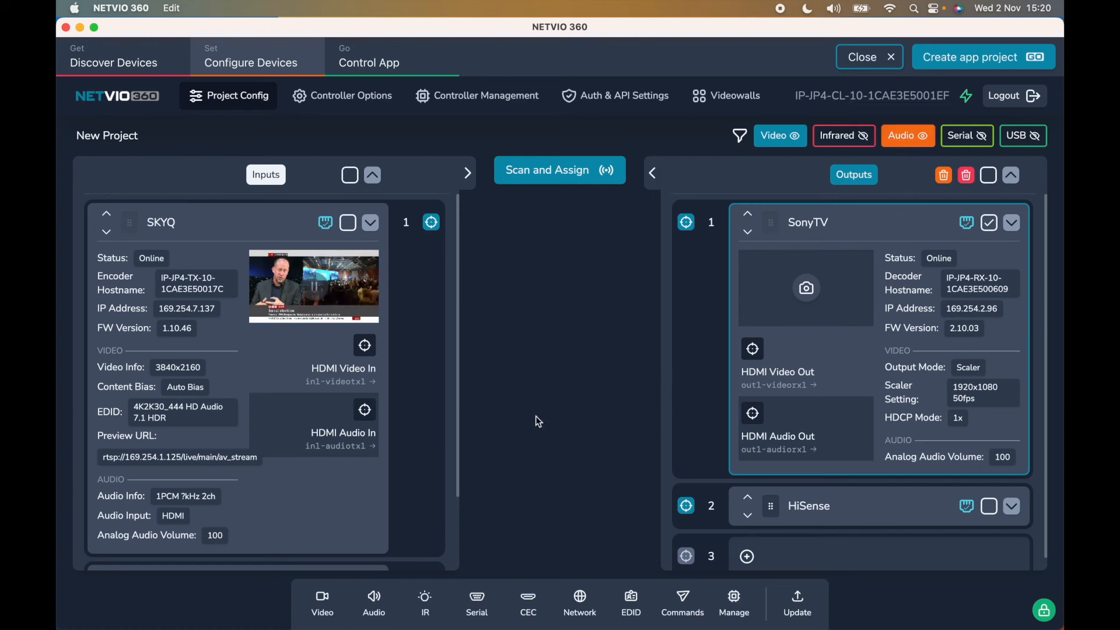
{"action": "left_click", "coordinate": [365, 345]}
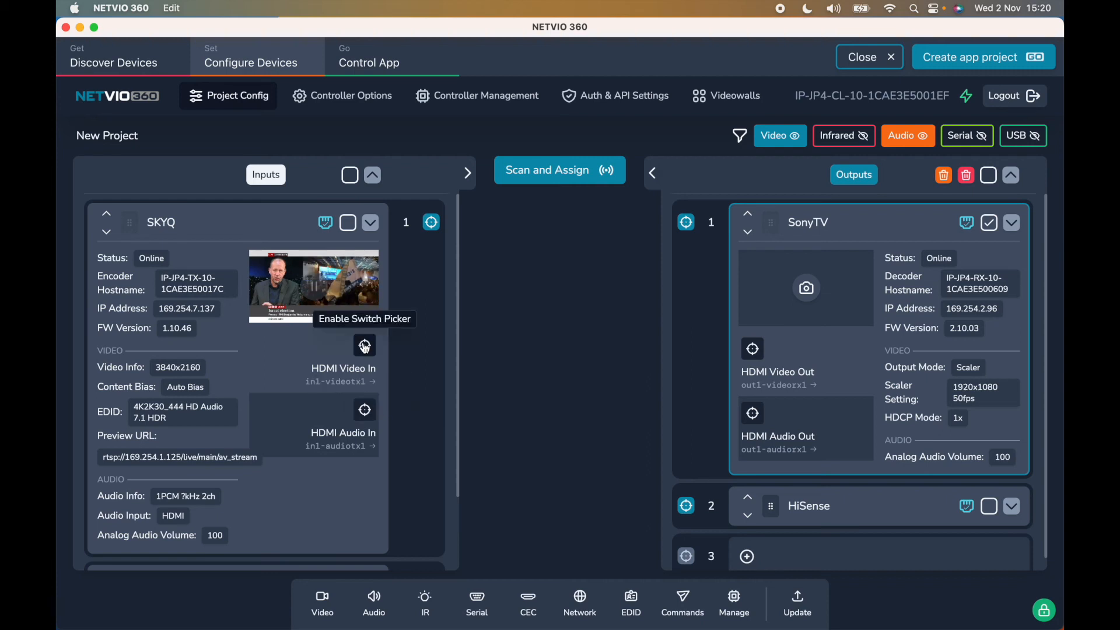
{"action": "left_click", "coordinate": [752, 349]}
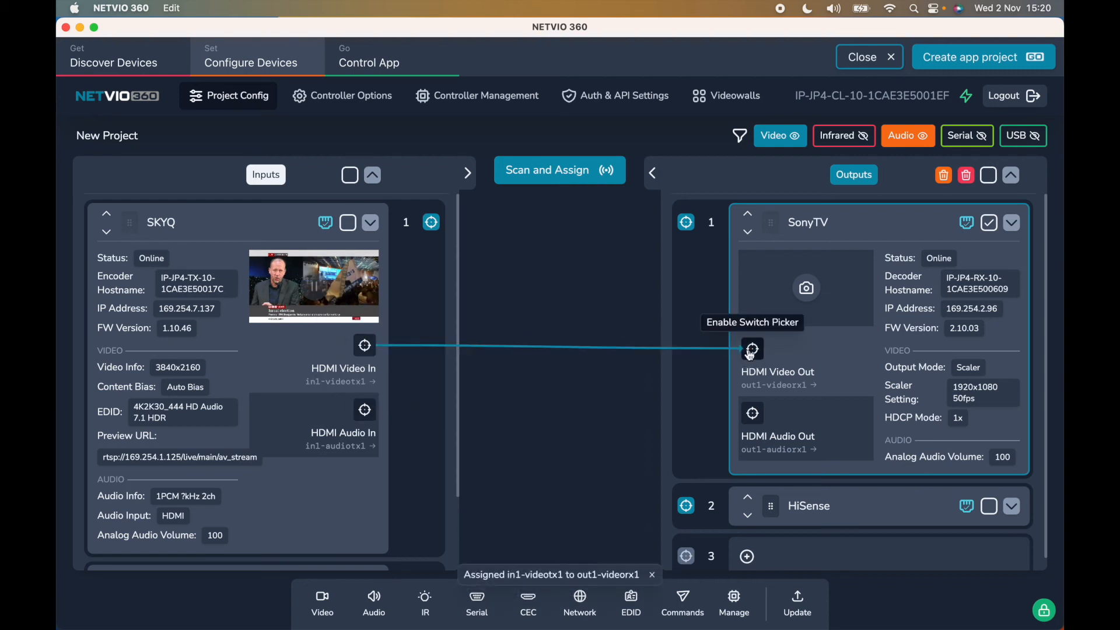
{"action": "scroll", "coordinate": [387, 444], "scroll_direction": "down", "scroll_amount": 3}
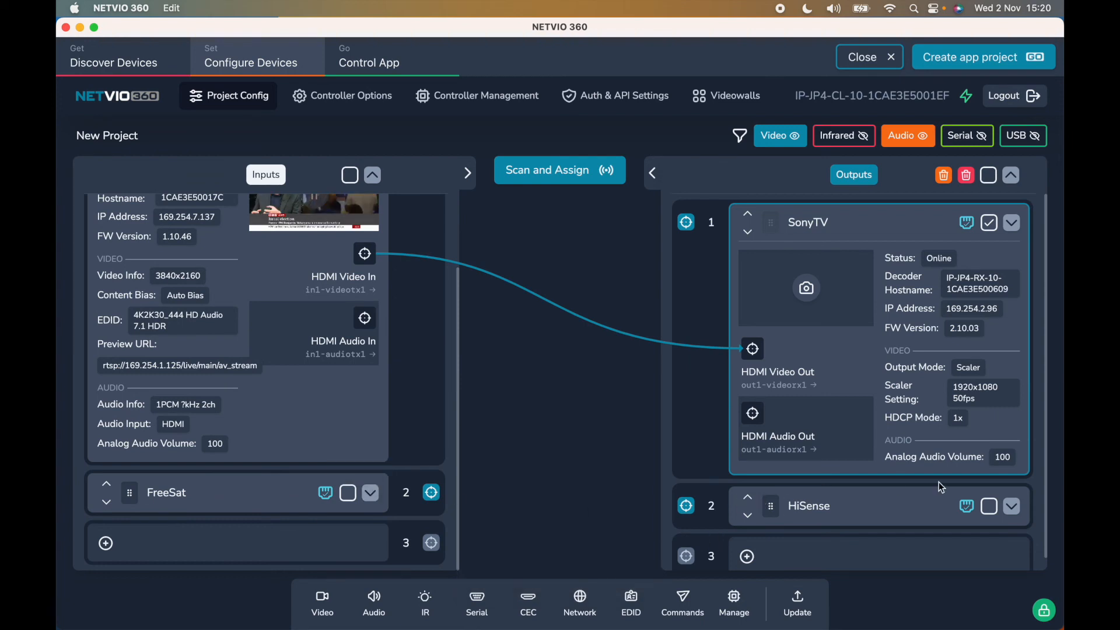
{"action": "left_click", "coordinate": [1011, 505]}
{"action": "scroll", "coordinate": [867, 558], "scroll_direction": "down", "scroll_amount": 5}
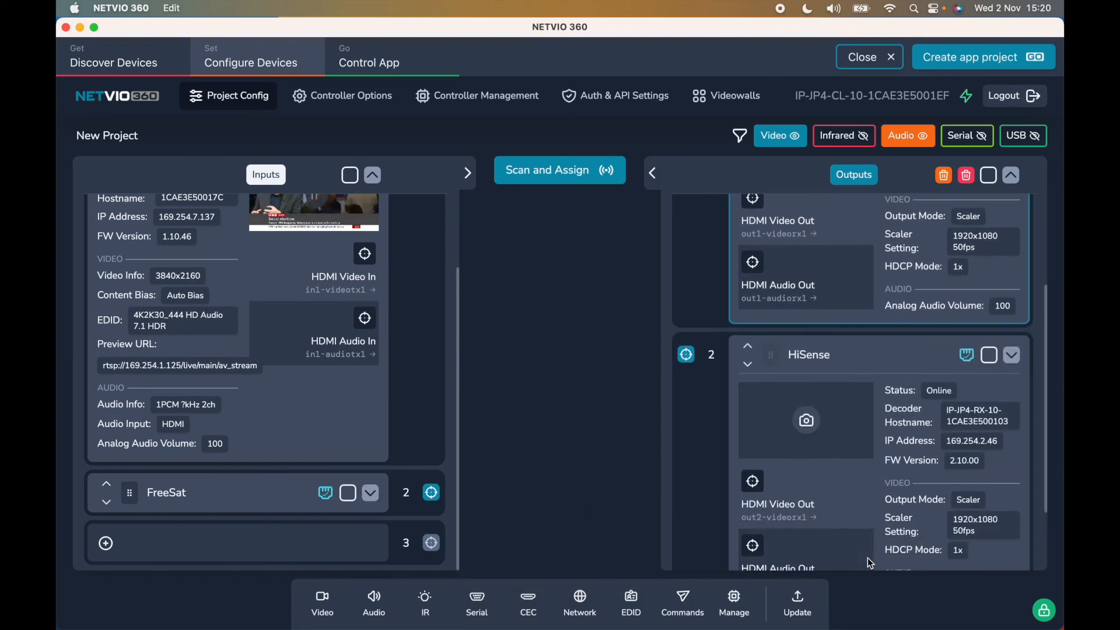
- Route SKYQ's HDMI audio input to HiSense's HDMI audio output
{"action": "left_click", "coordinate": [365, 318]}
{"action": "left_click", "coordinate": [755, 466]}
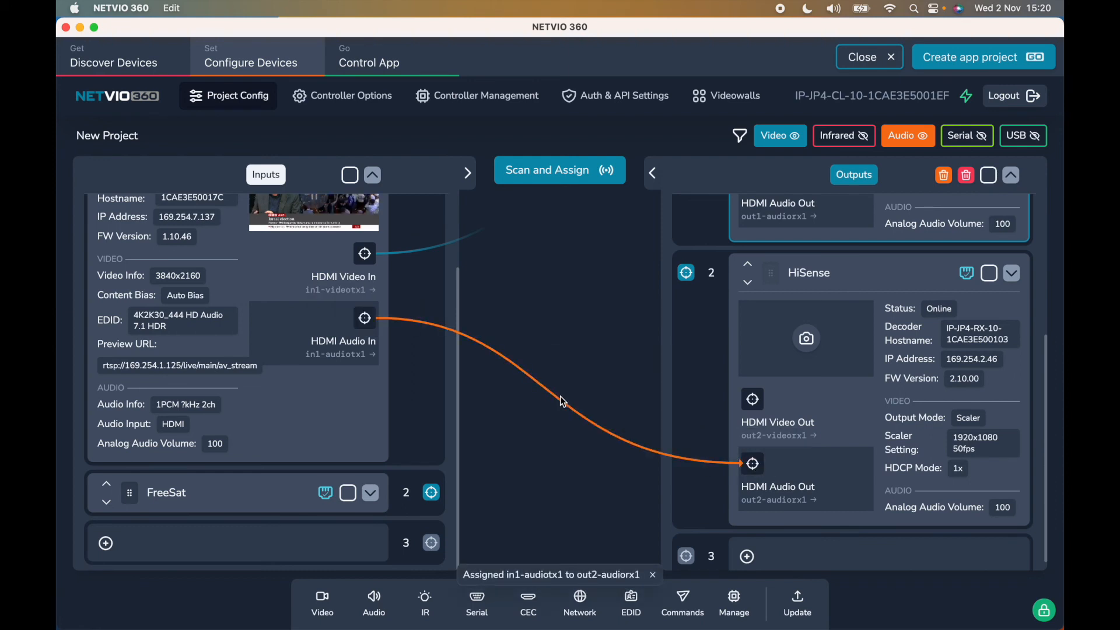
{"action": "scroll", "coordinate": [359, 380], "scroll_direction": "up", "scroll_amount": 2}
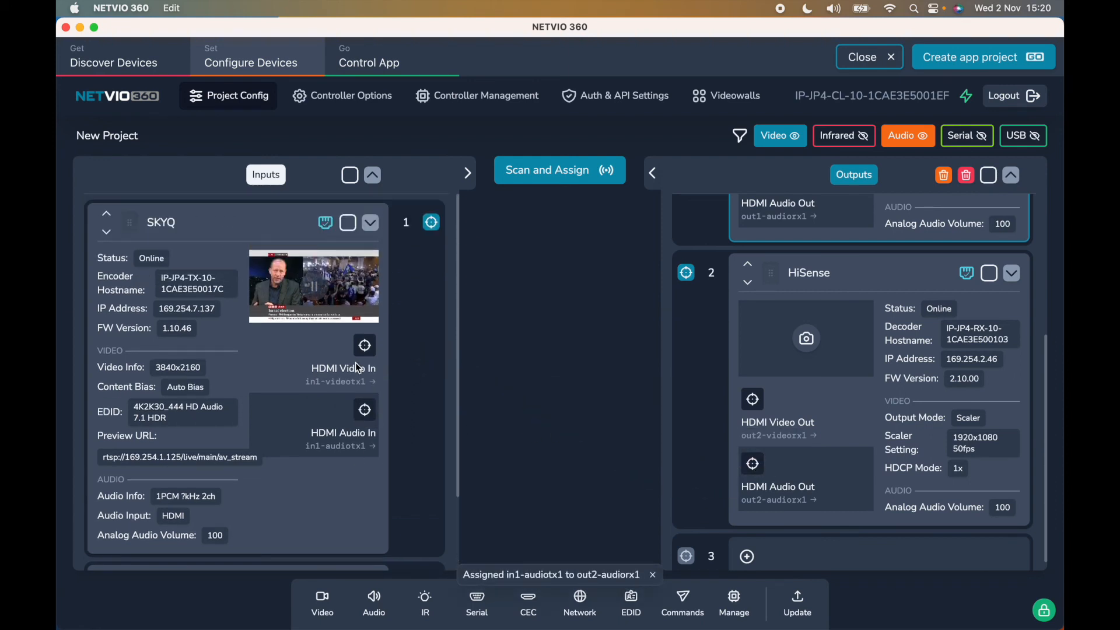
{"action": "scroll", "coordinate": [766, 311], "scroll_direction": "up", "scroll_amount": 5}
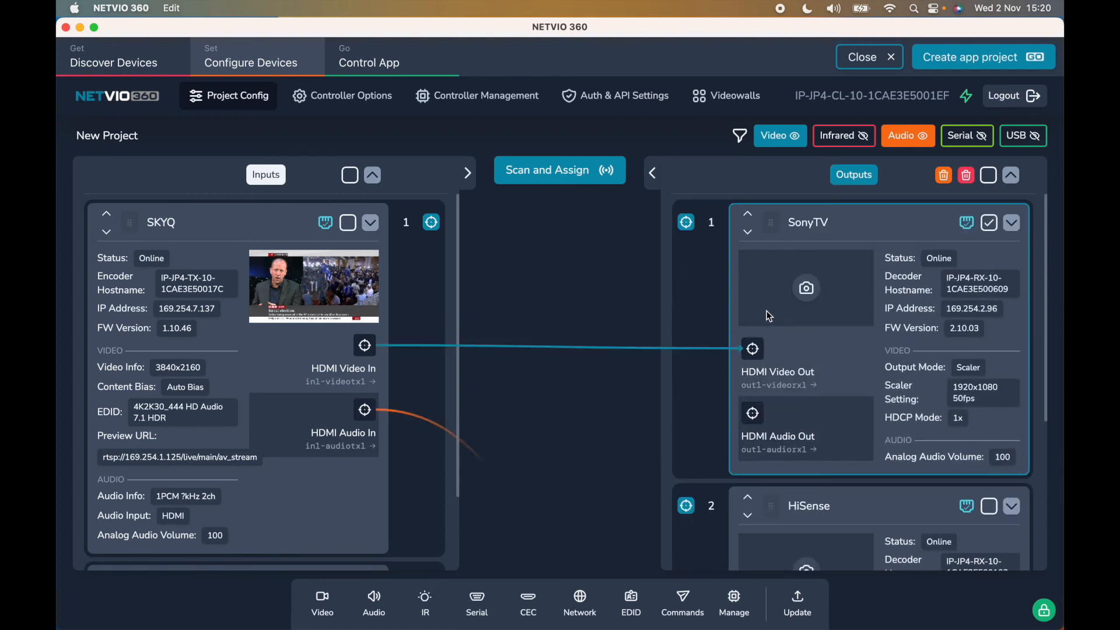
- Assign the whole SKYQ input (in1) to SonyTV's output (out1), then hide the audio paths
{"action": "left_click", "coordinate": [431, 221]}
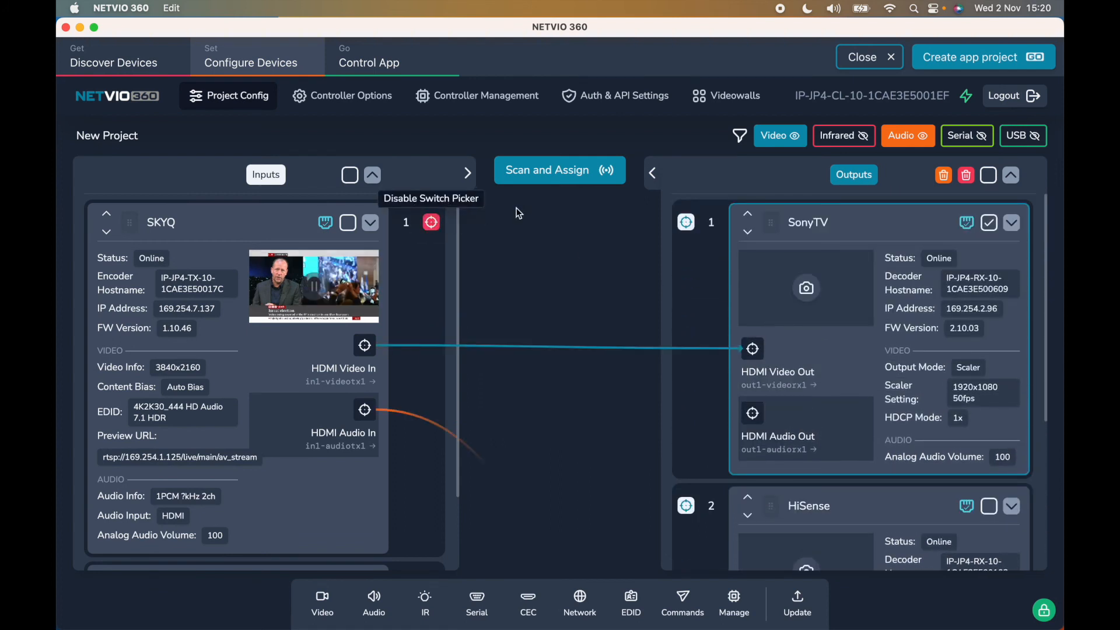
{"action": "left_click", "coordinate": [686, 221]}
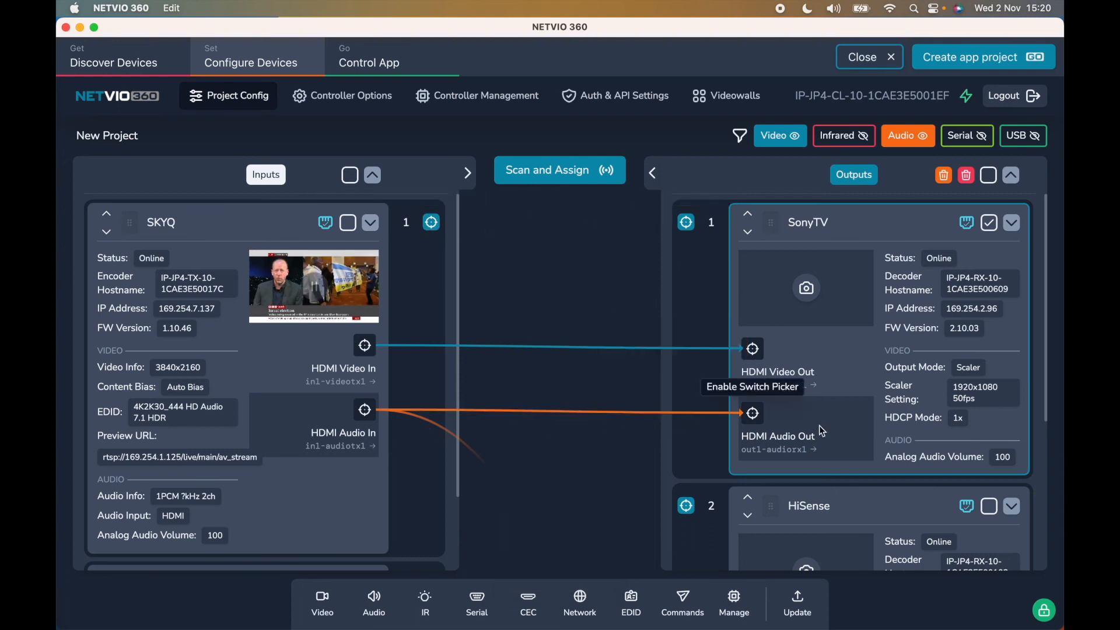
{"action": "left_click", "coordinate": [909, 136]}
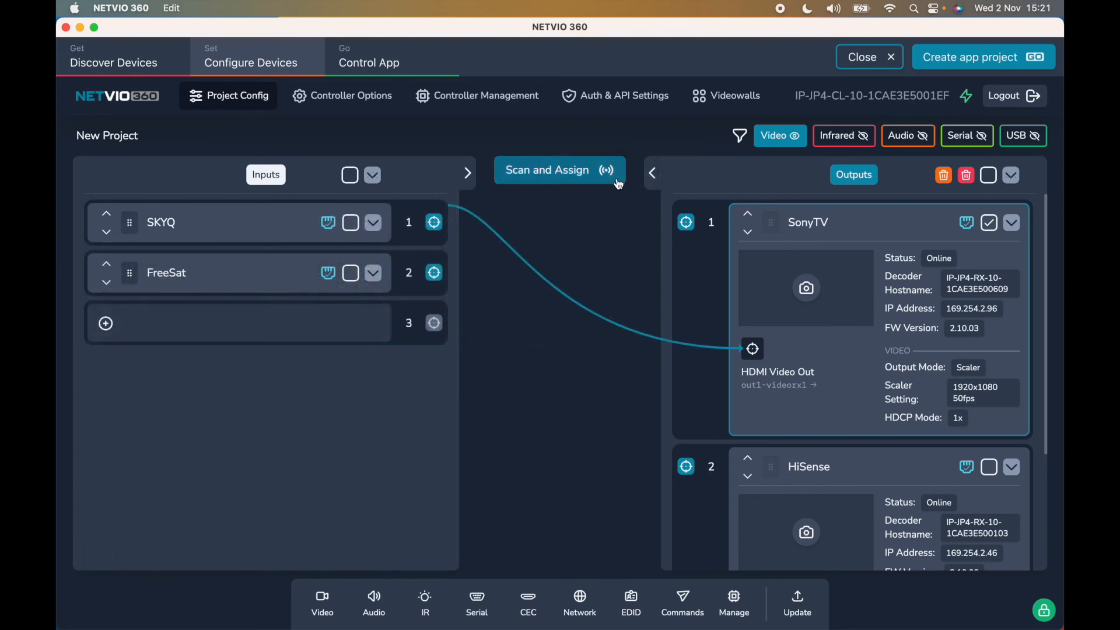
{"action": "left_click", "coordinate": [468, 174]}
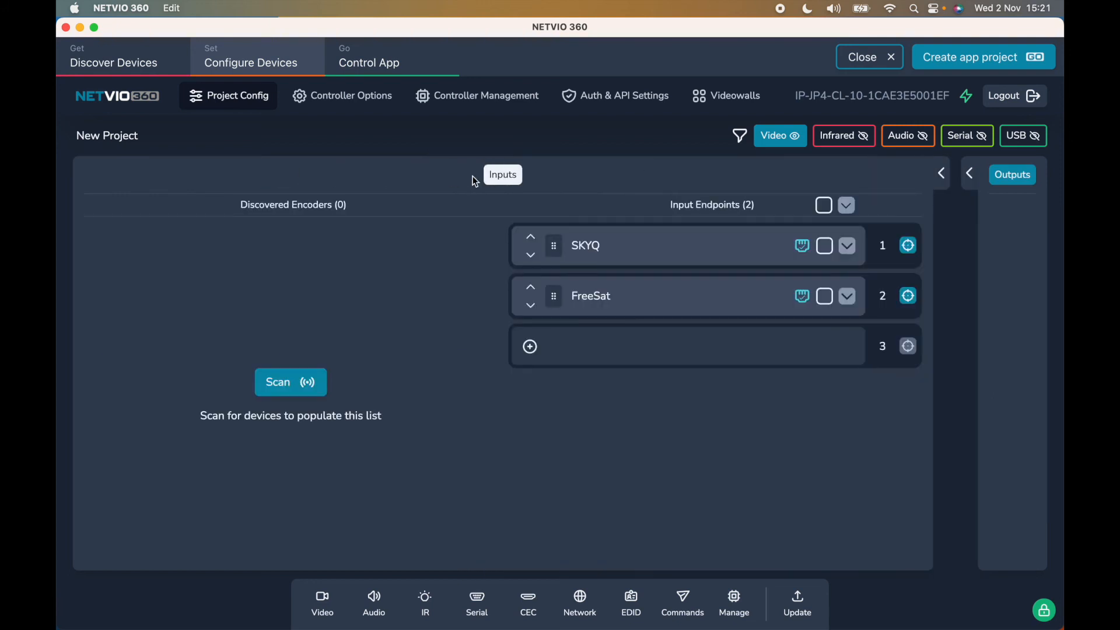
{"action": "left_click", "coordinate": [944, 183]}
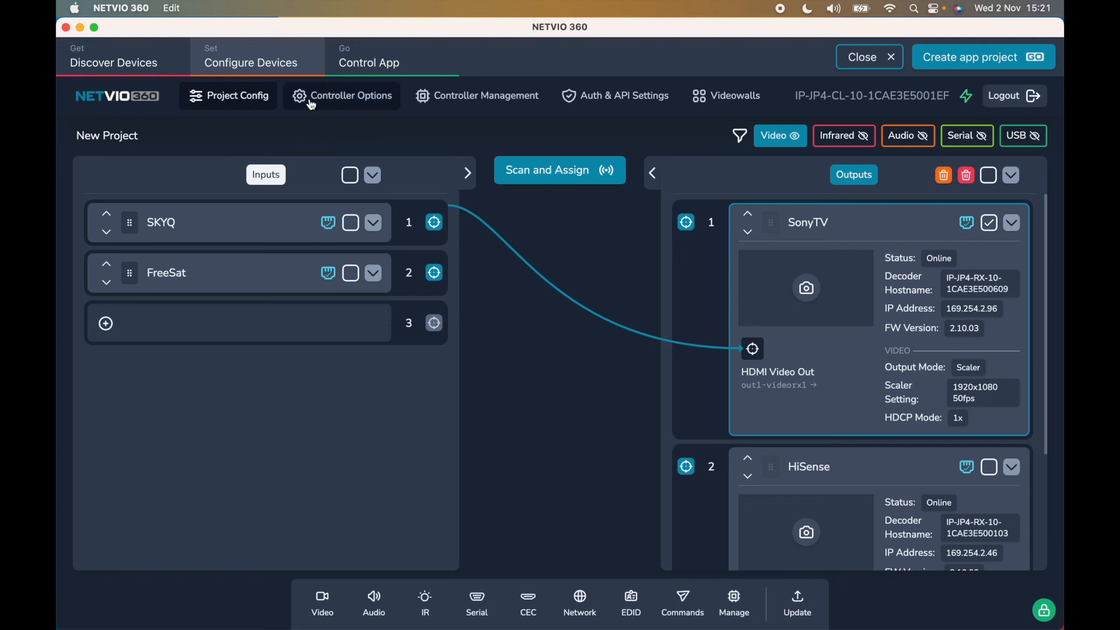
- Make Control LAN Interface the controller's primary network interface, then go to Controller Management
{"action": "left_click", "coordinate": [328, 100]}
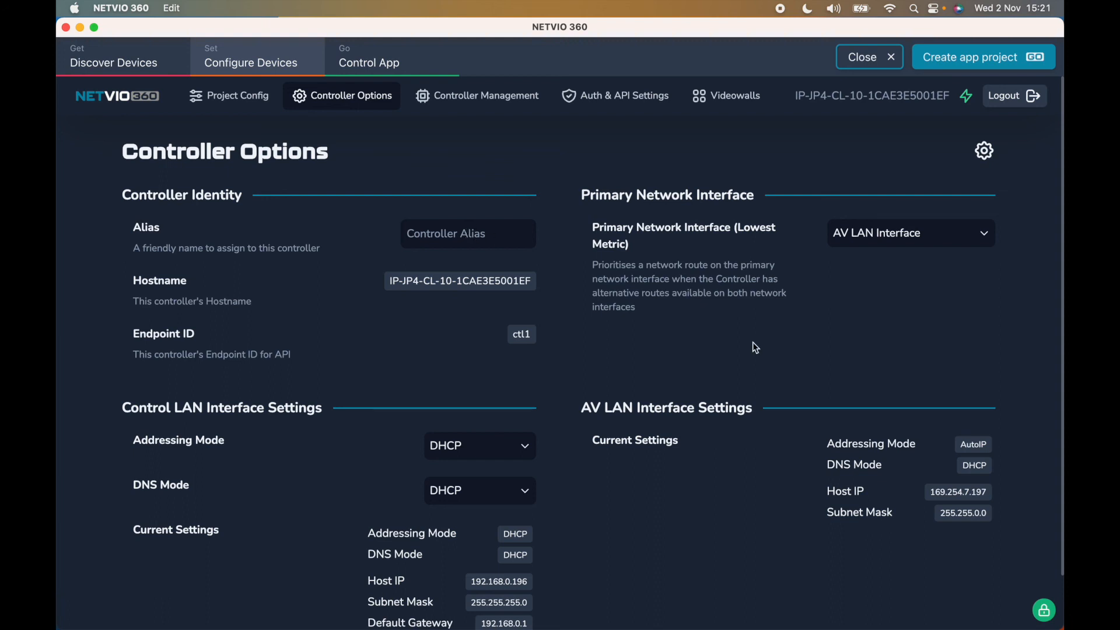
{"action": "left_click", "coordinate": [913, 242]}
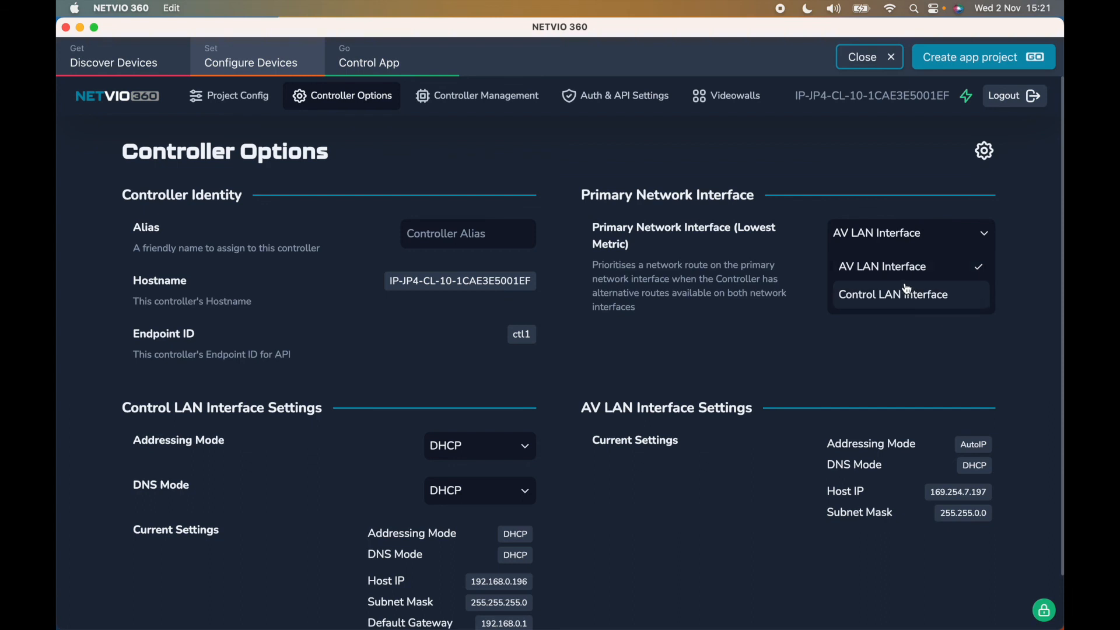
{"action": "left_click", "coordinate": [774, 275]}
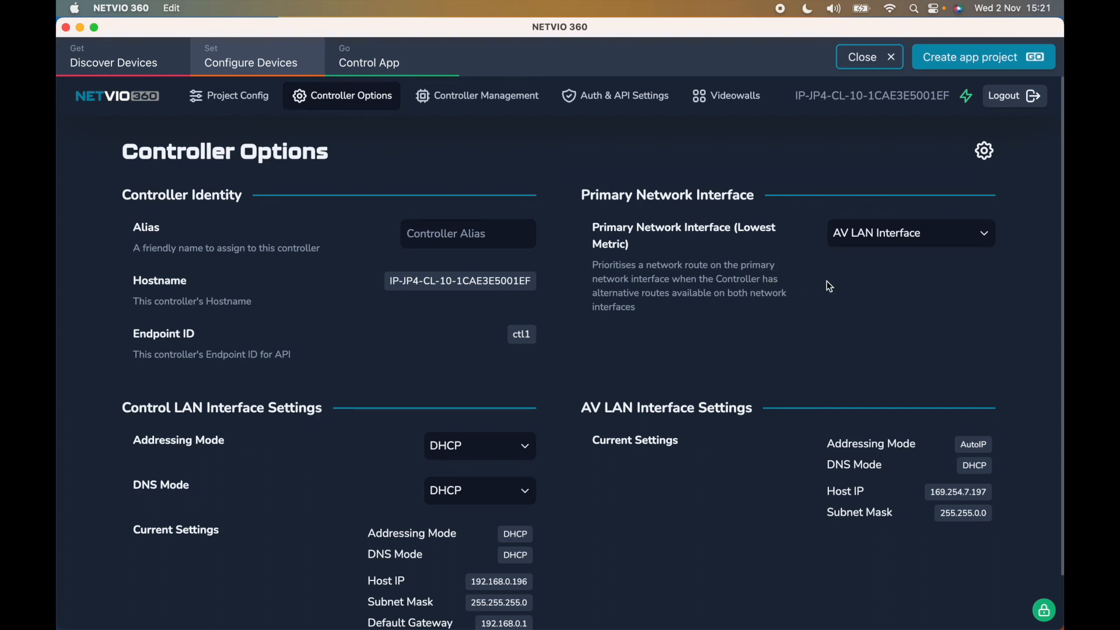
{"action": "left_click", "coordinate": [882, 242]}
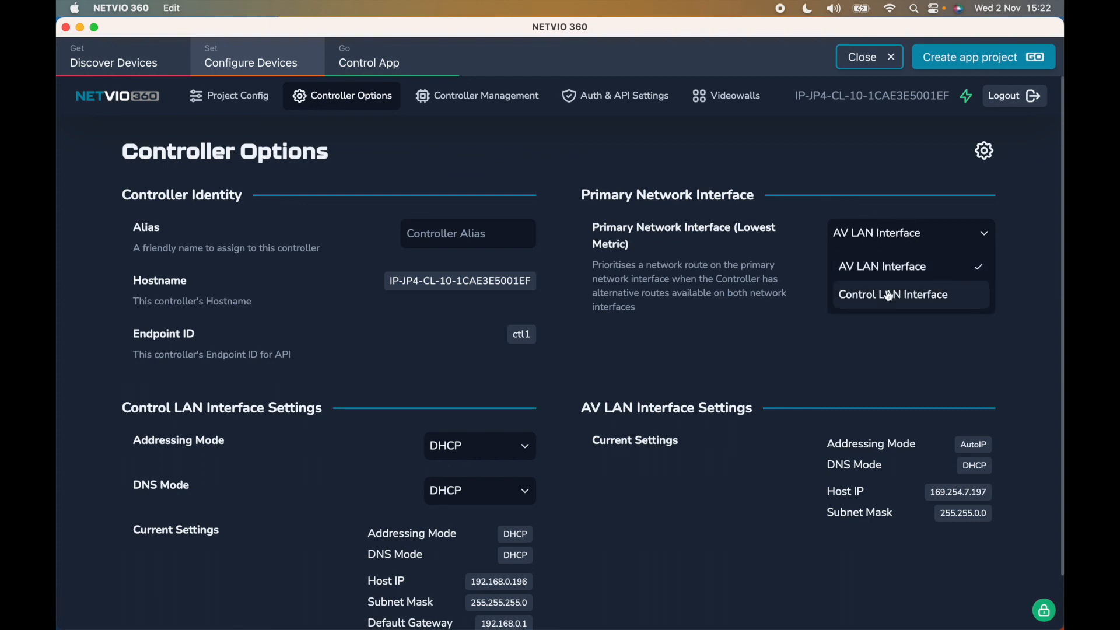
{"action": "left_click", "coordinate": [889, 298]}
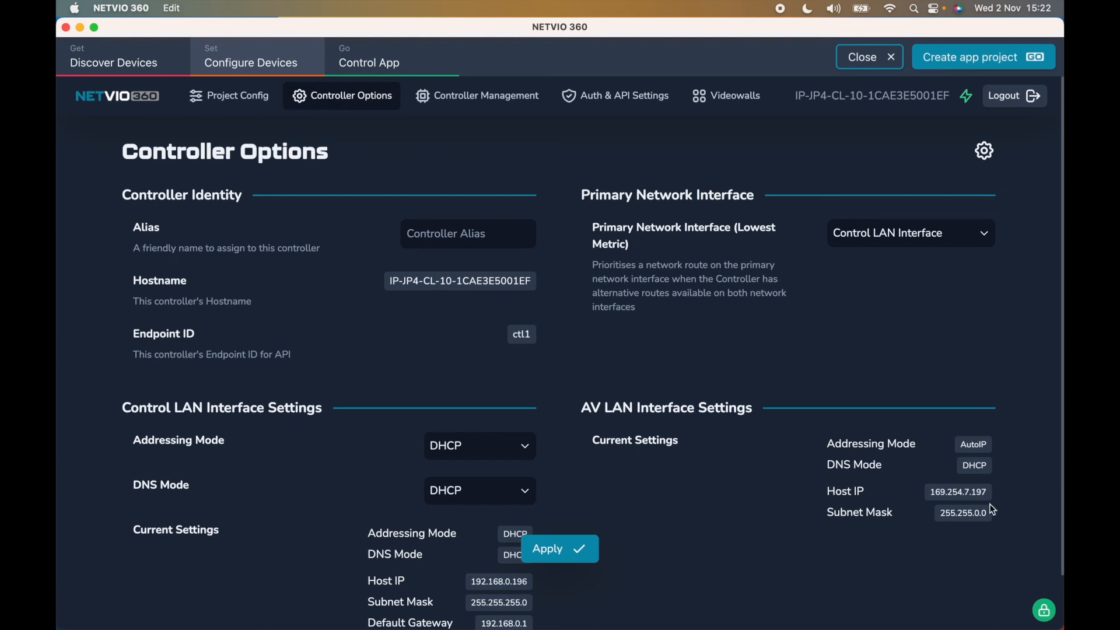
{"action": "left_click", "coordinate": [464, 100]}
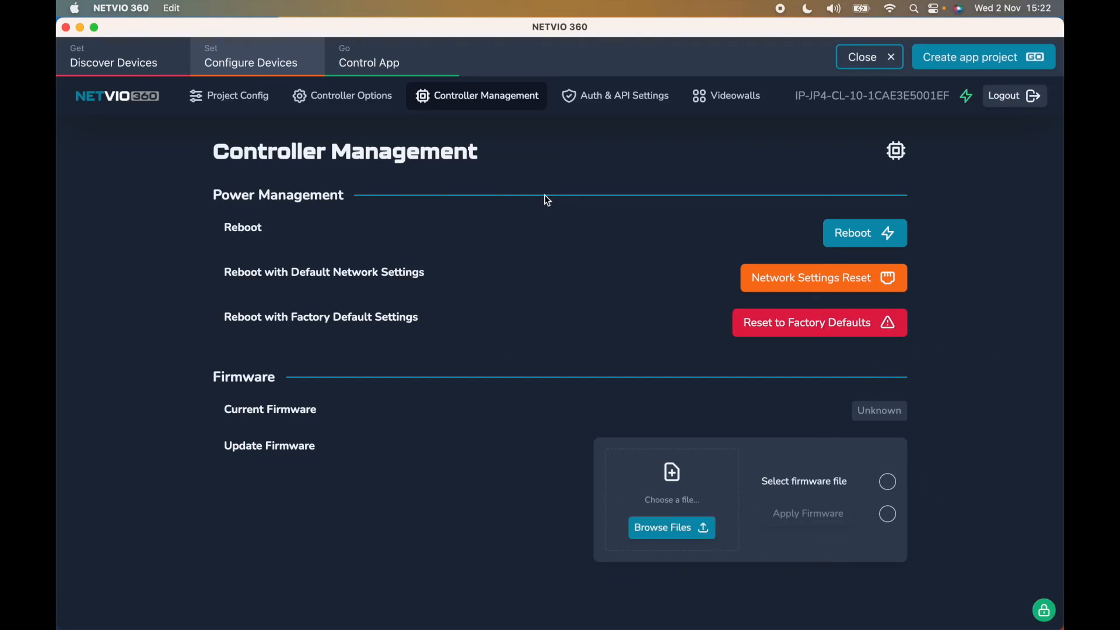
- Show the controller's Auth & API Settings, where HTTPS and Plaintext API access are enabled
{"action": "left_click", "coordinate": [613, 103]}
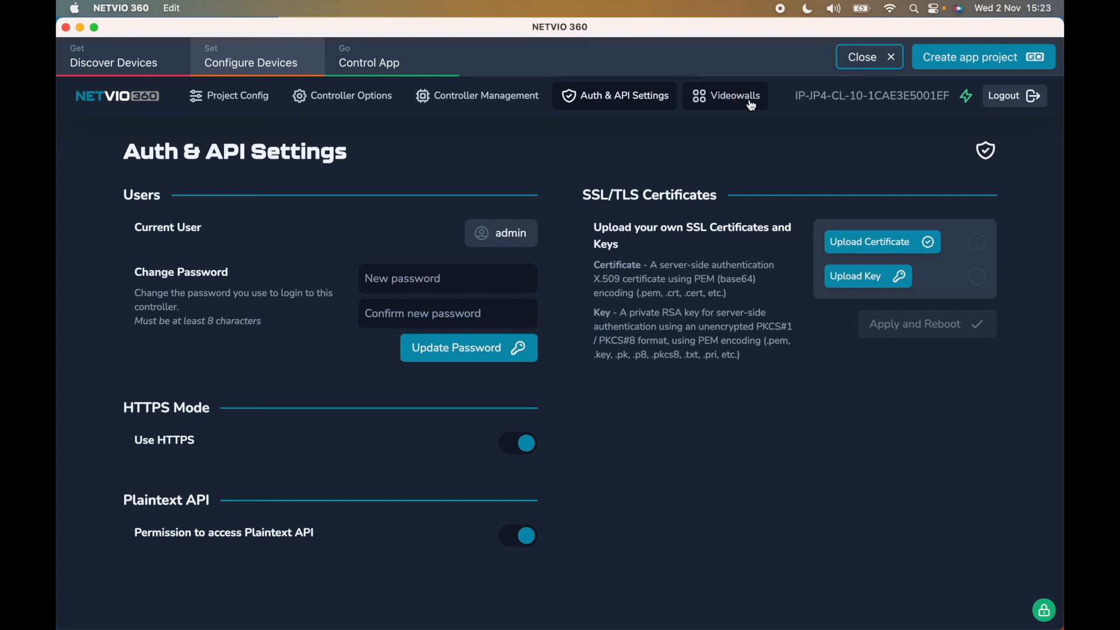
- Return to the Project Config page with the SKYQ-to-SonyTV video route
{"action": "left_click", "coordinate": [238, 96]}
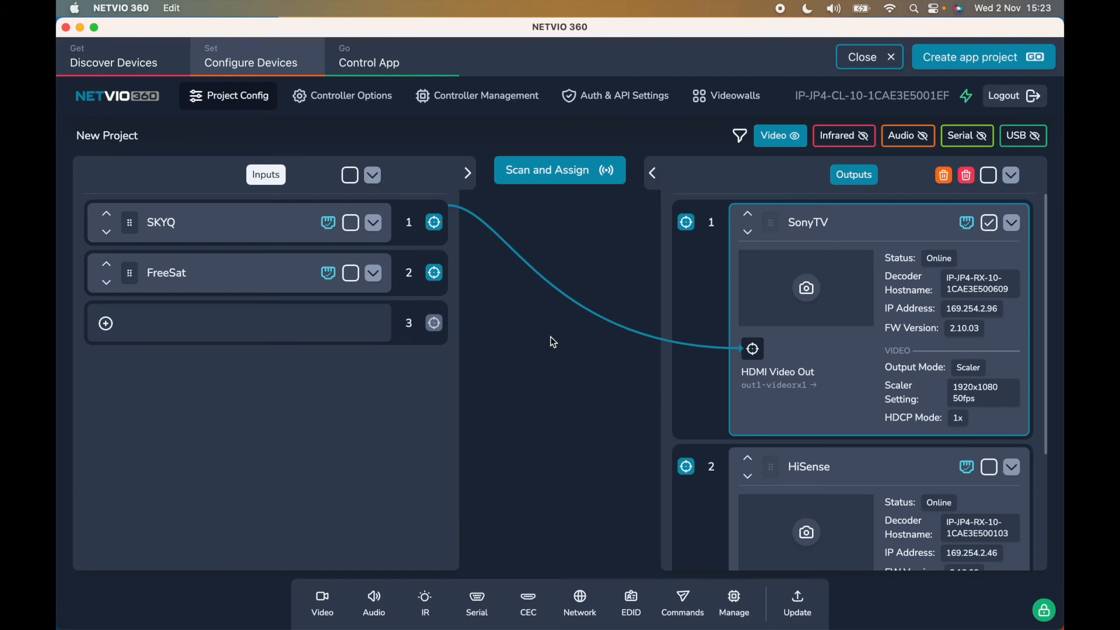